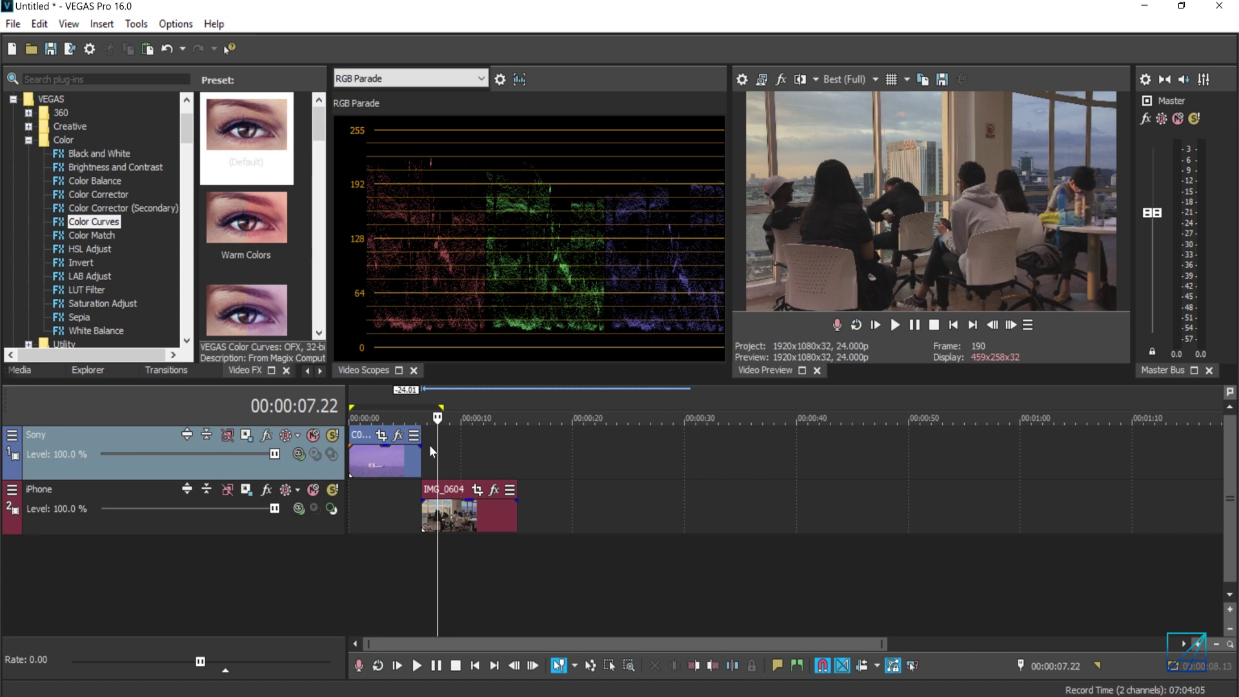
scroll(452, 459, "up", 2)
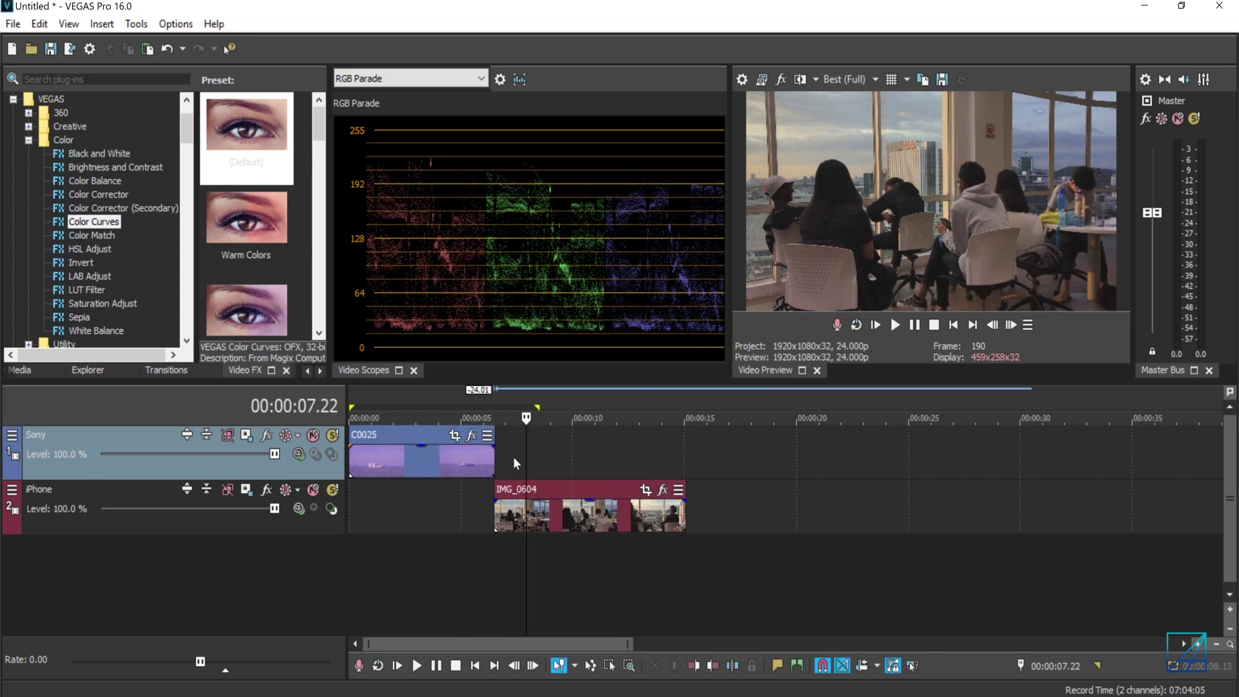
left_click(447, 516)
left_click(549, 454)
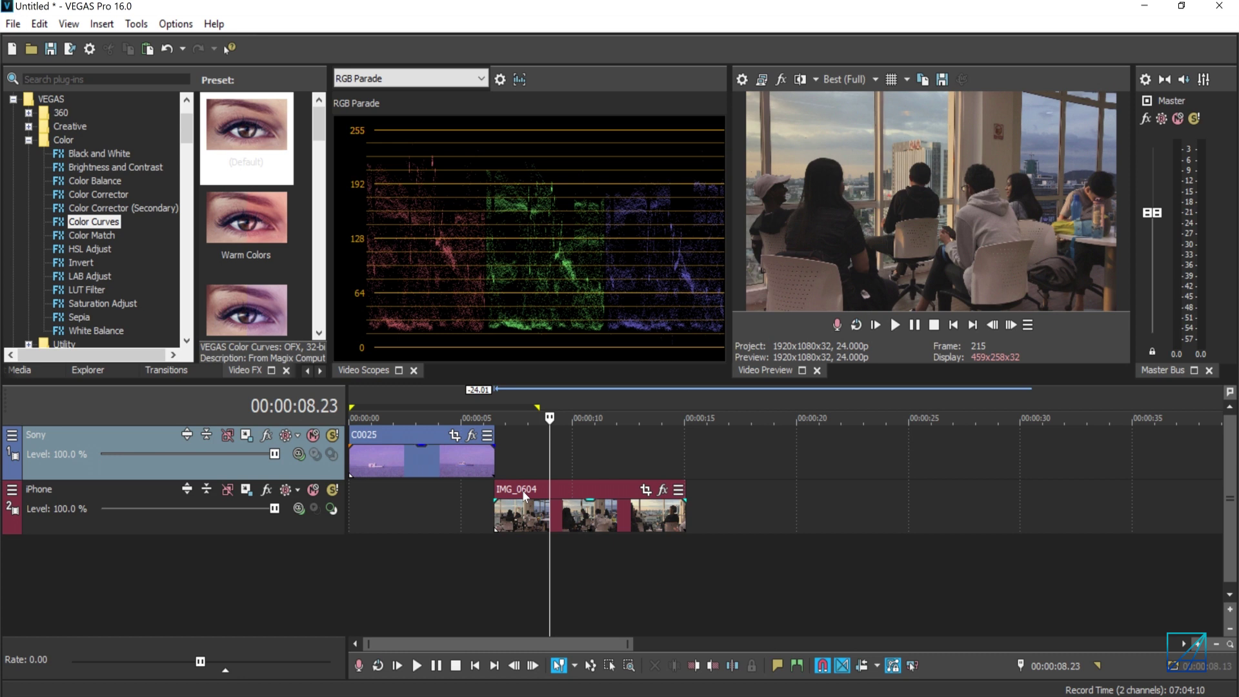
left_click(520, 456)
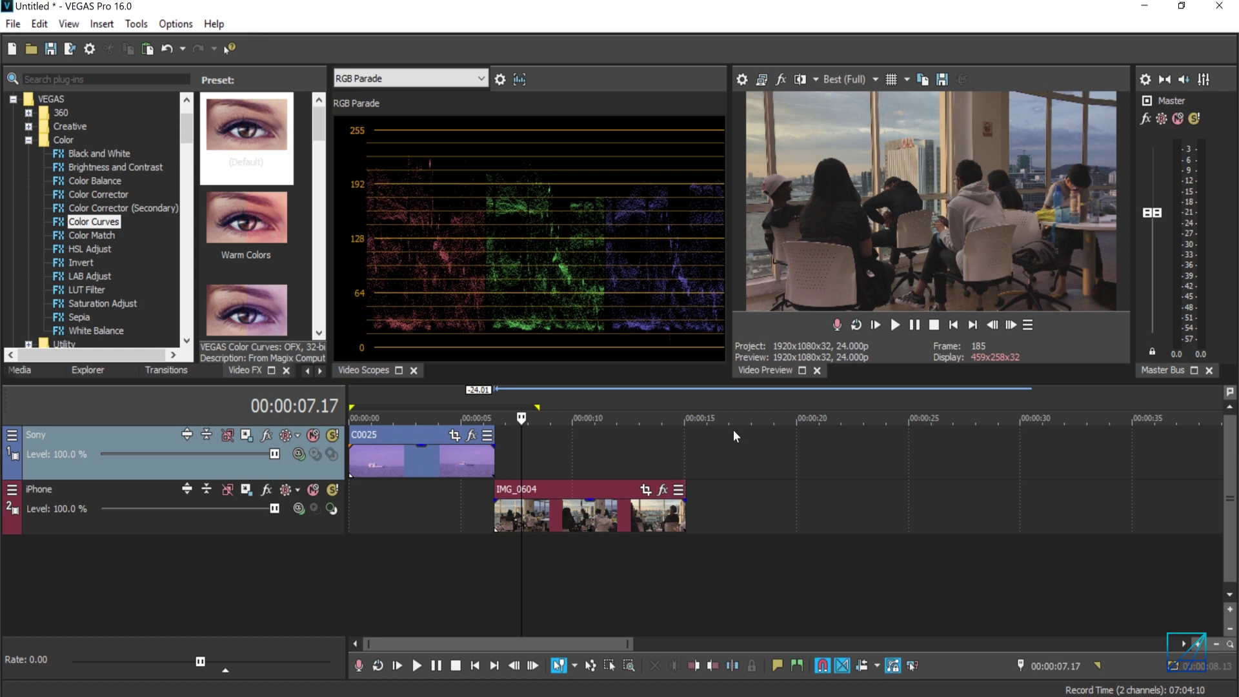
left_click(383, 468)
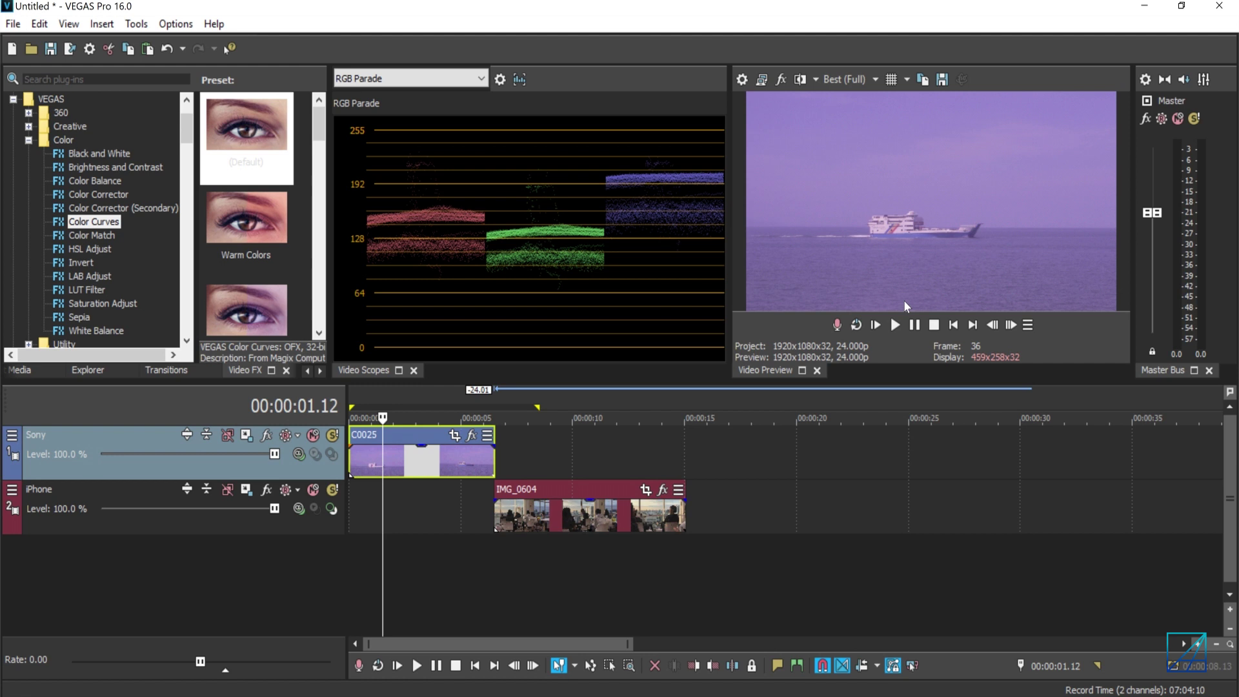
left_click(420, 465)
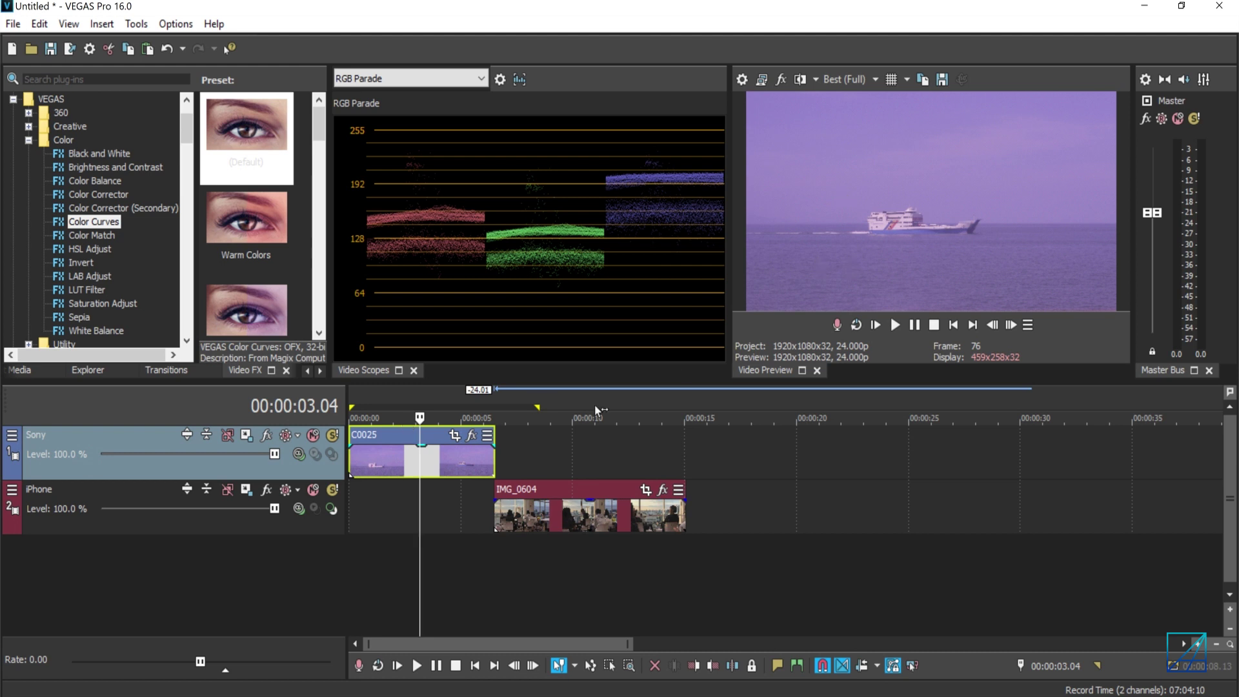
left_click(506, 466)
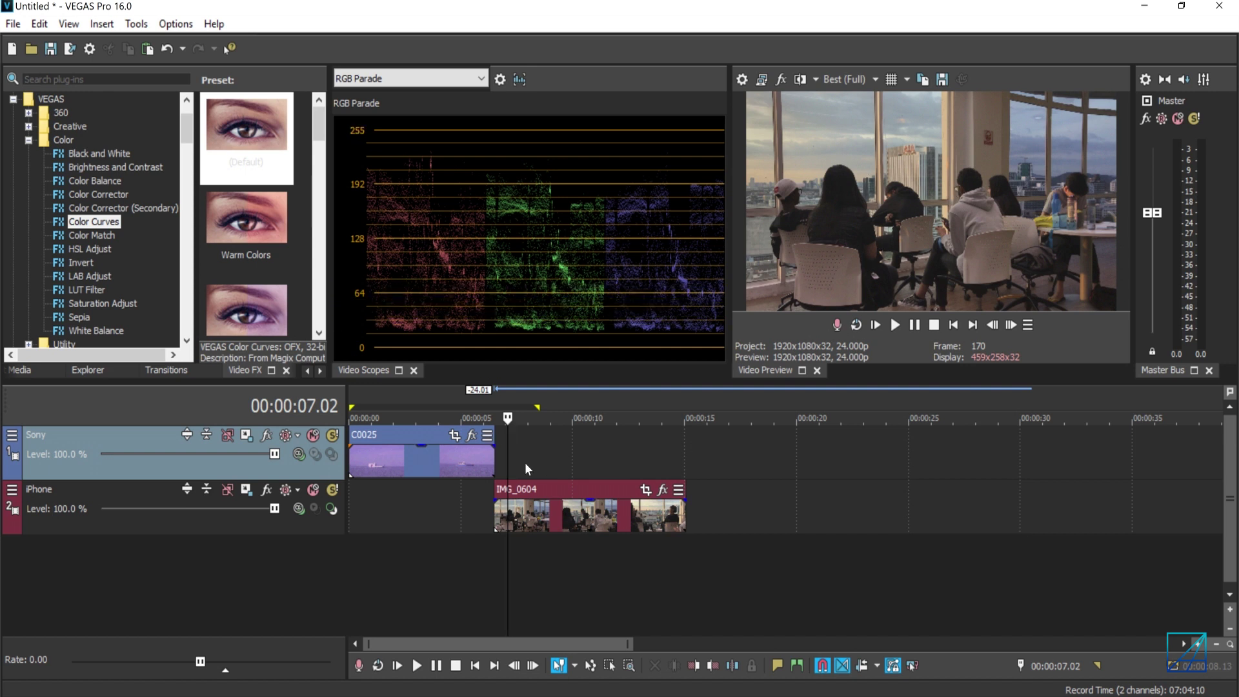
Step: Load the '0 Dato Color Correct' window layout at iPhone frame 169 and read levels on the RGB Parade
mouse_move(508, 465)
left_mouse_down()
mouse_move(518, 465)
mouse_move(506, 465)
left_mouse_up()
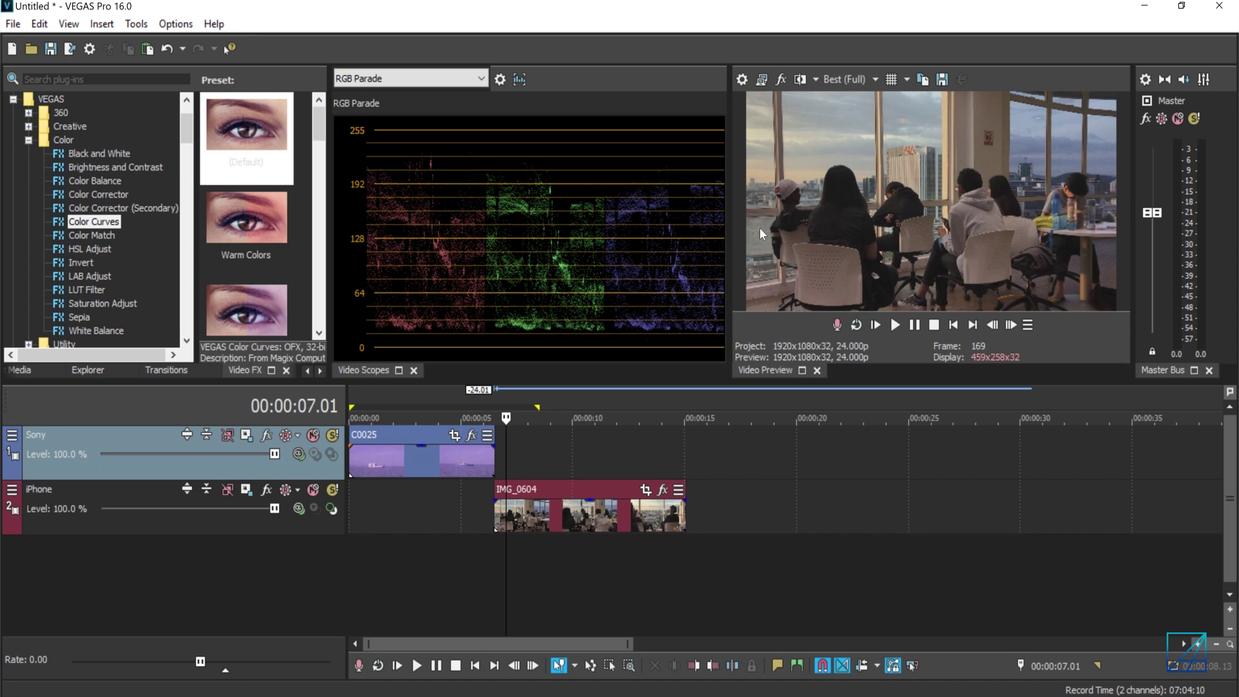
left_click(389, 79)
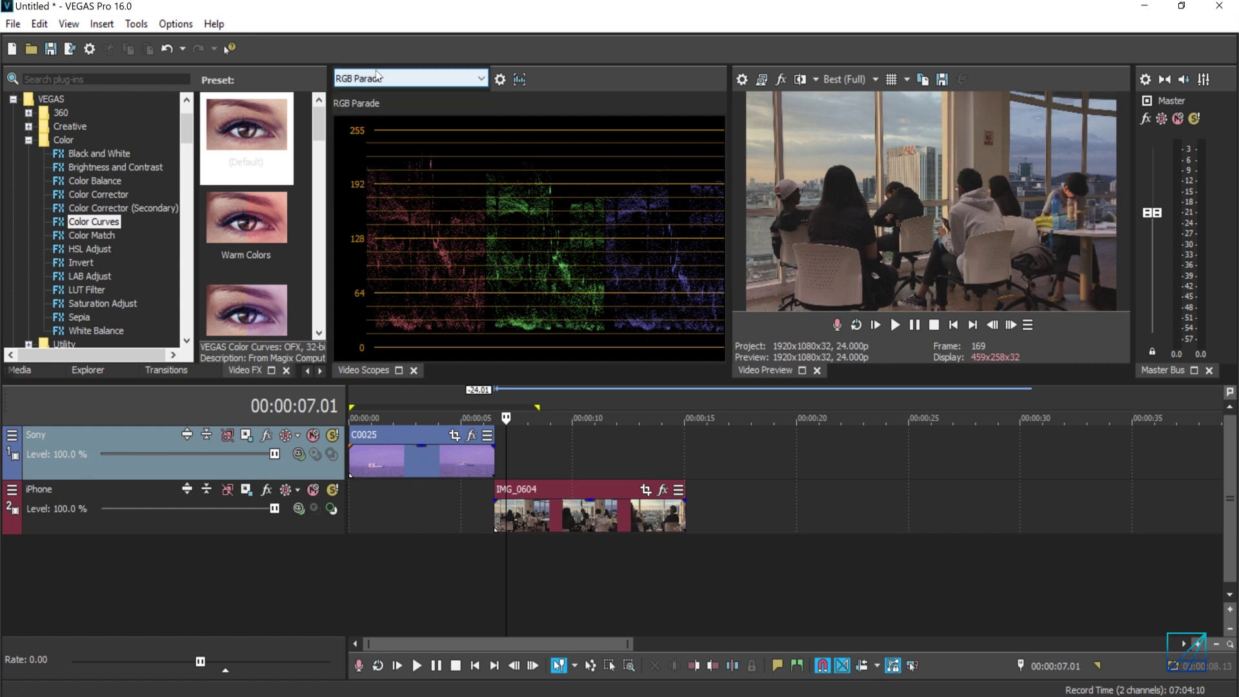
left_click(75, 30)
mouse_move(164, 88)
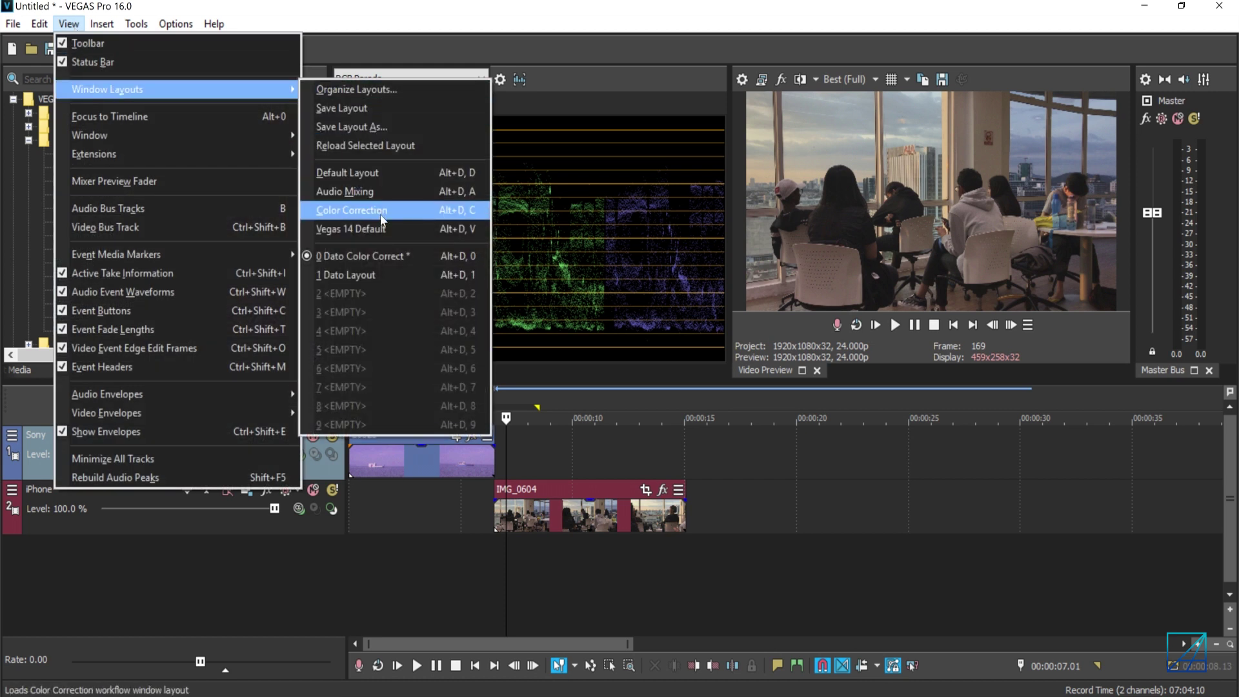
left_click(403, 255)
left_click_drag(403, 254, 401, 103)
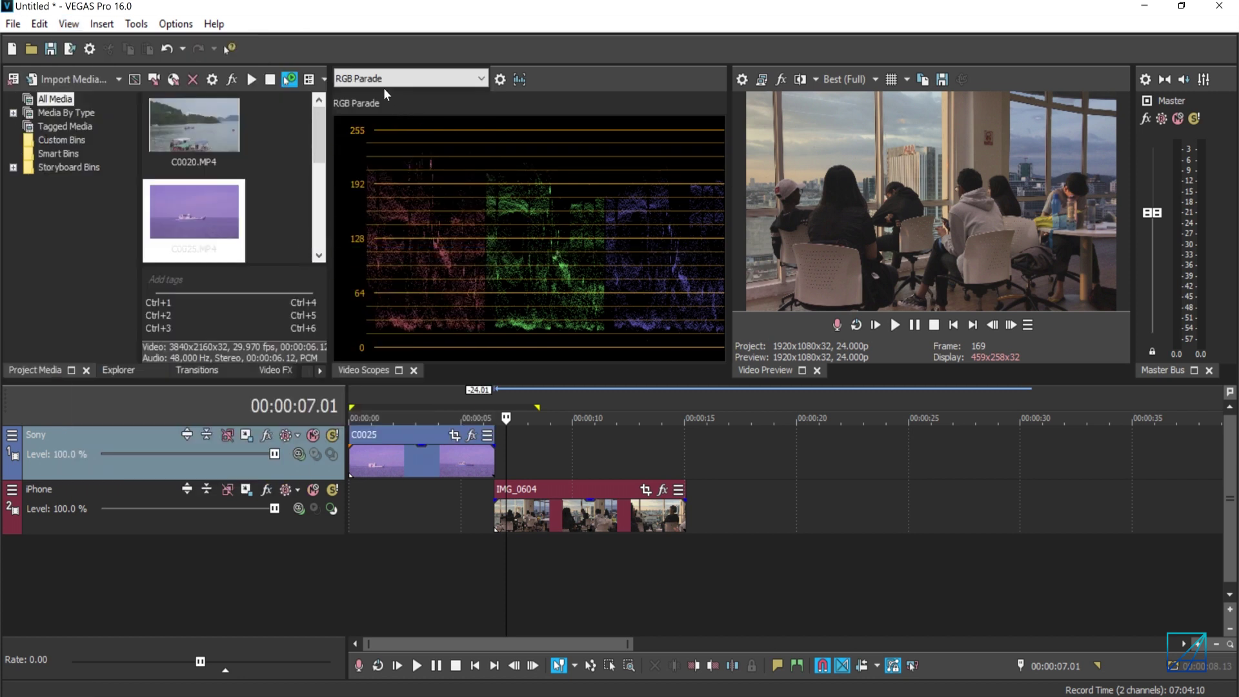
left_click(385, 84)
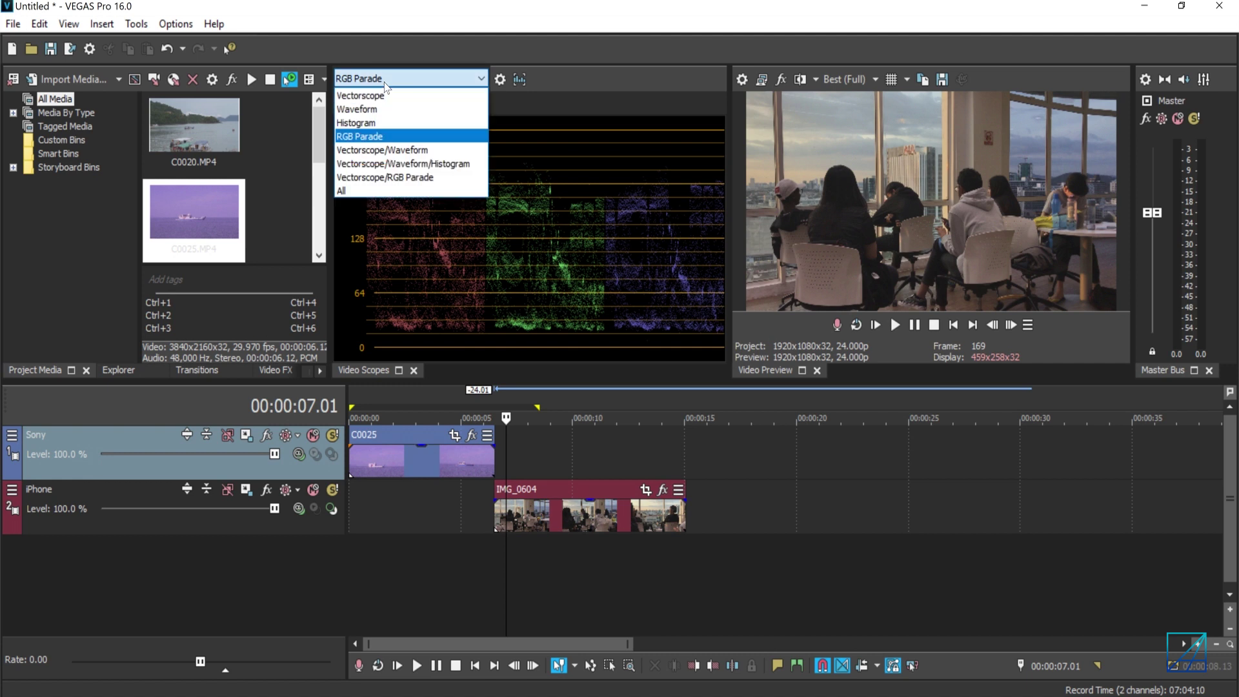
left_click(393, 124)
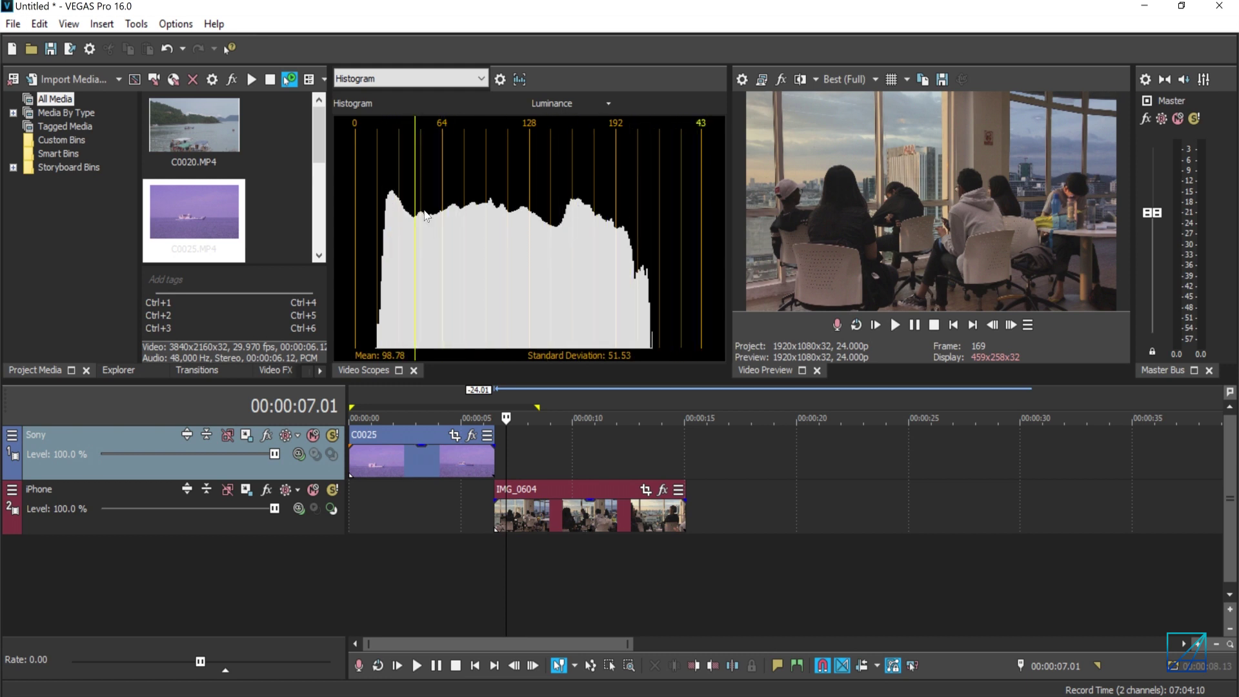
Step: Apply the default Brightness and Contrast effect from Video FX > Color to IMG_0604
left_click(277, 370)
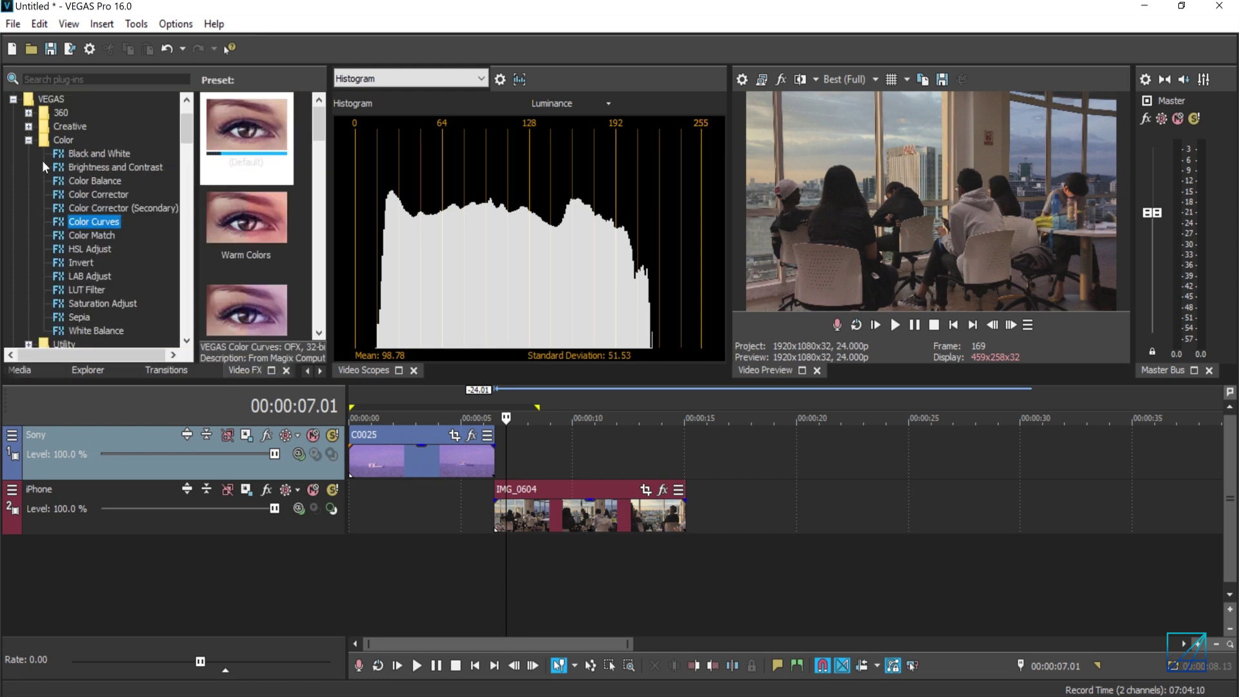
left_click(57, 140)
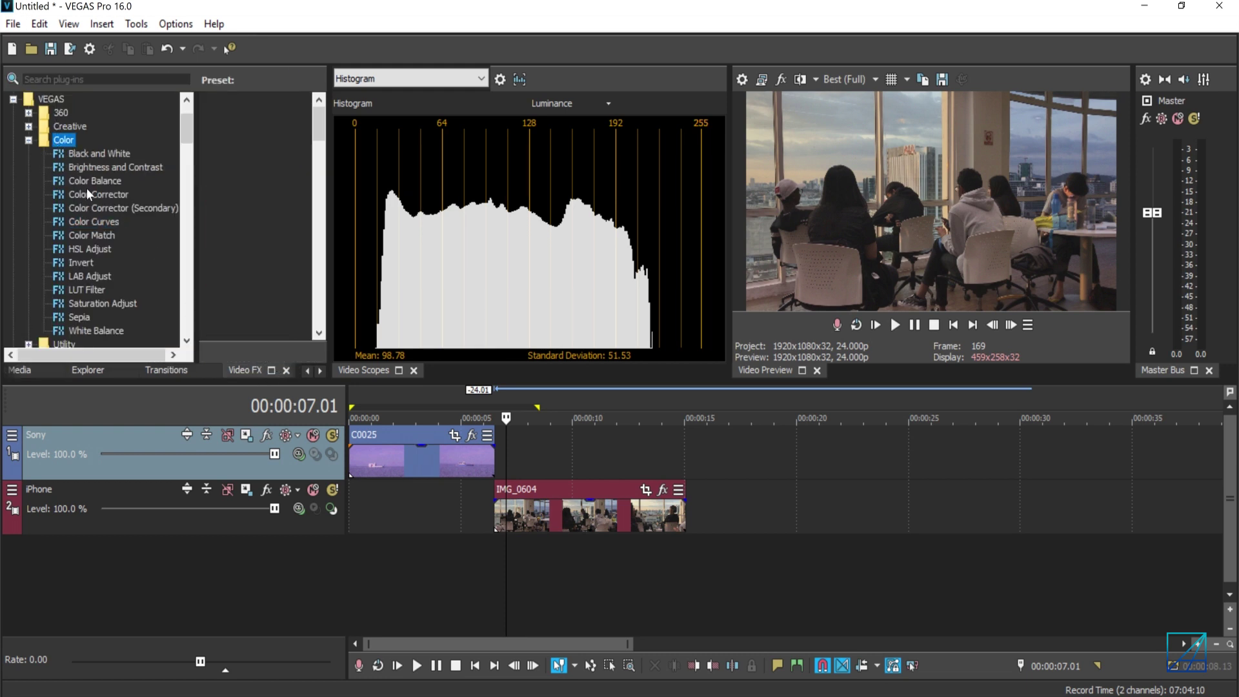
left_click(115, 169)
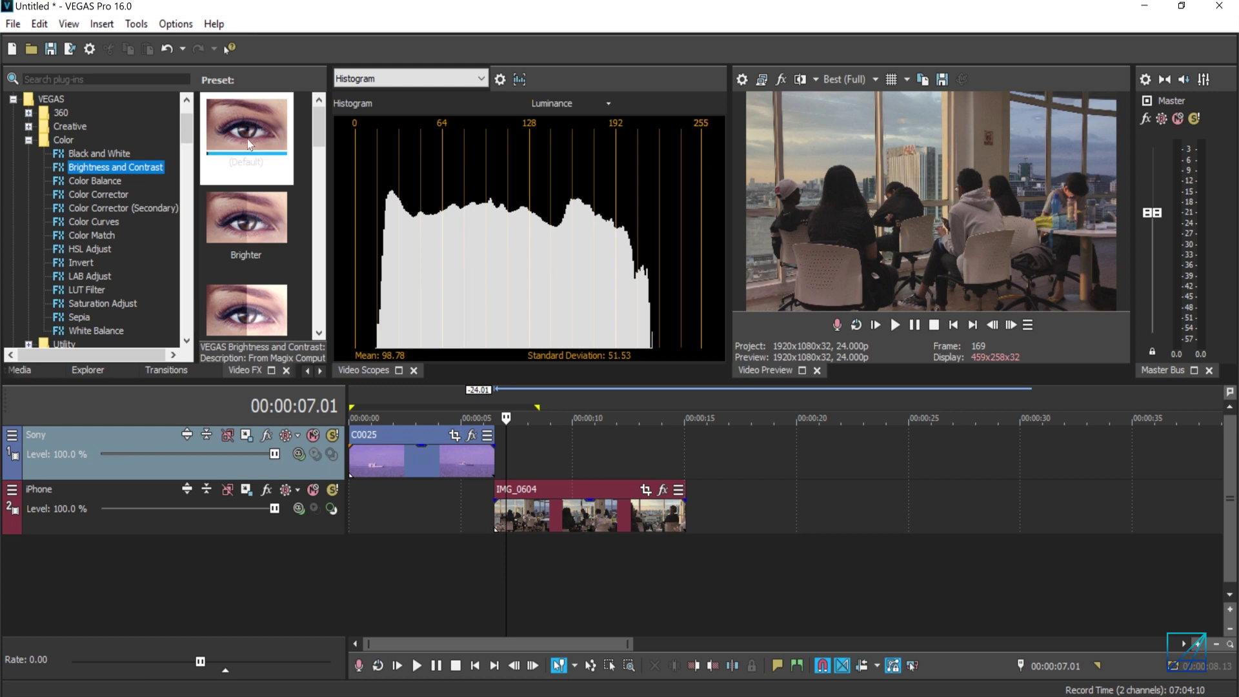
left_click_drag(258, 133, 538, 516)
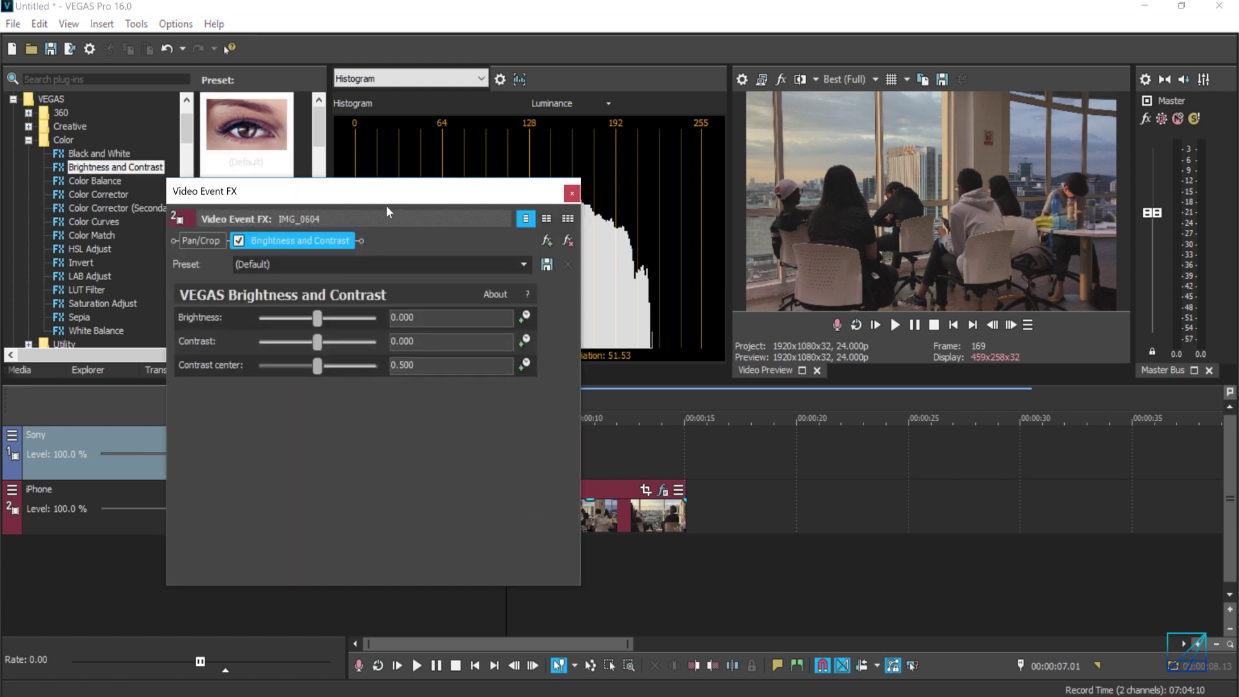
left_click_drag(388, 205, 541, 400)
Step: Set Contrast to 0.197 and Contrast center to 0.272, then close the effect settings
left_click_drag(399, 540, 408, 543)
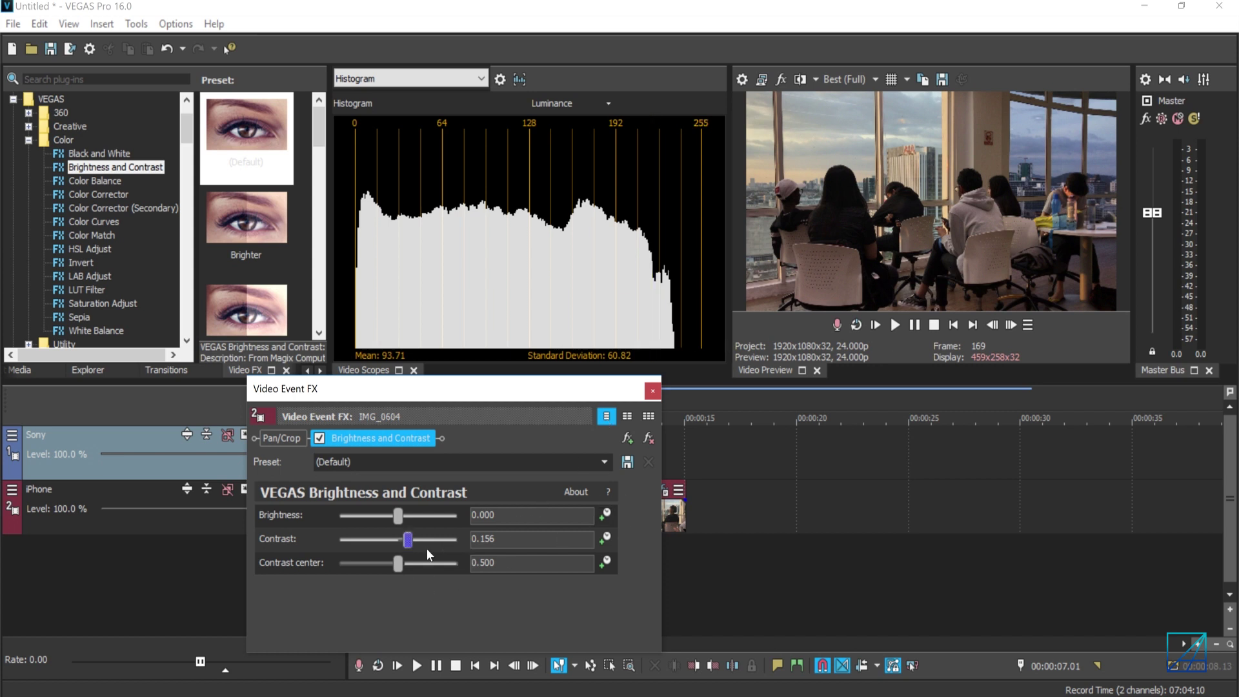
left_click_drag(398, 568, 370, 567)
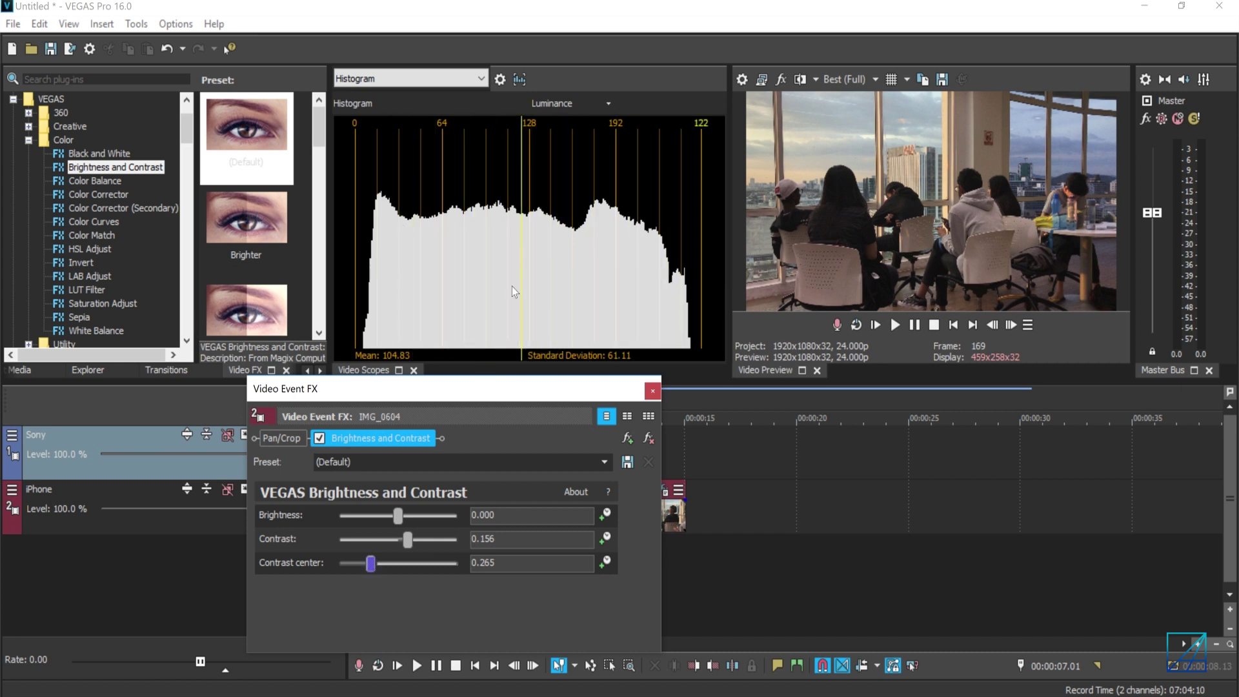
left_click_drag(409, 541, 365, 565)
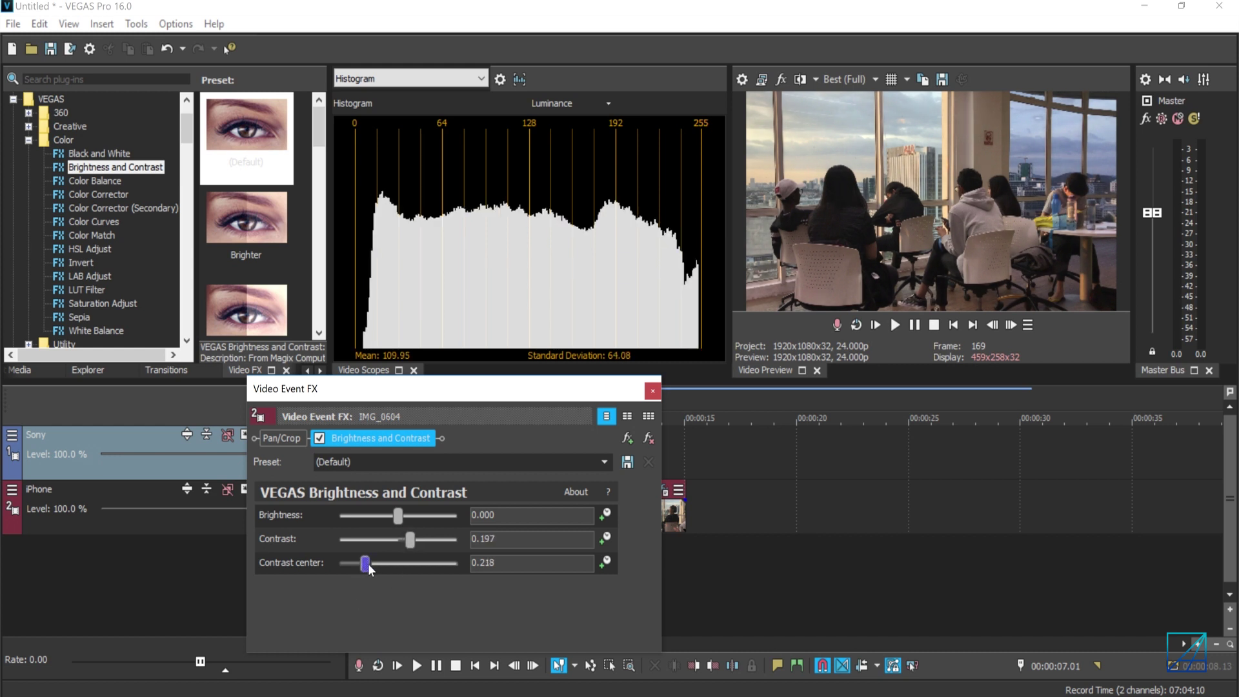
left_click(370, 565)
left_click_drag(368, 565, 372, 565)
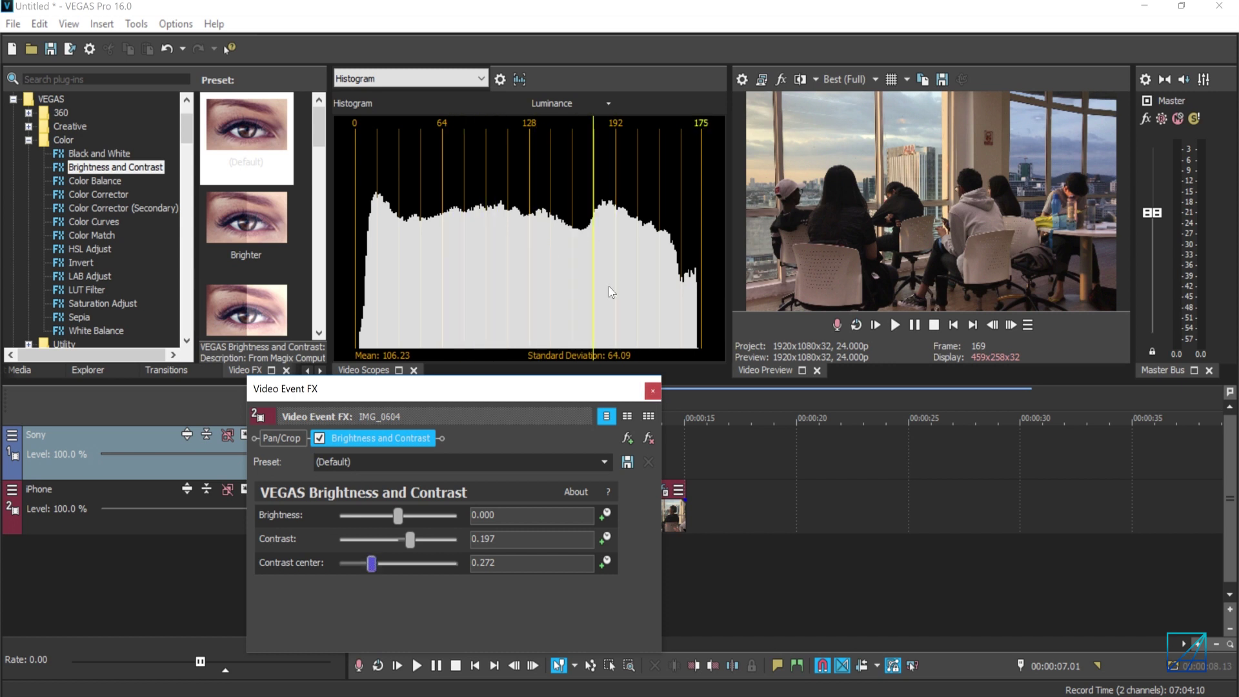
left_click(653, 391)
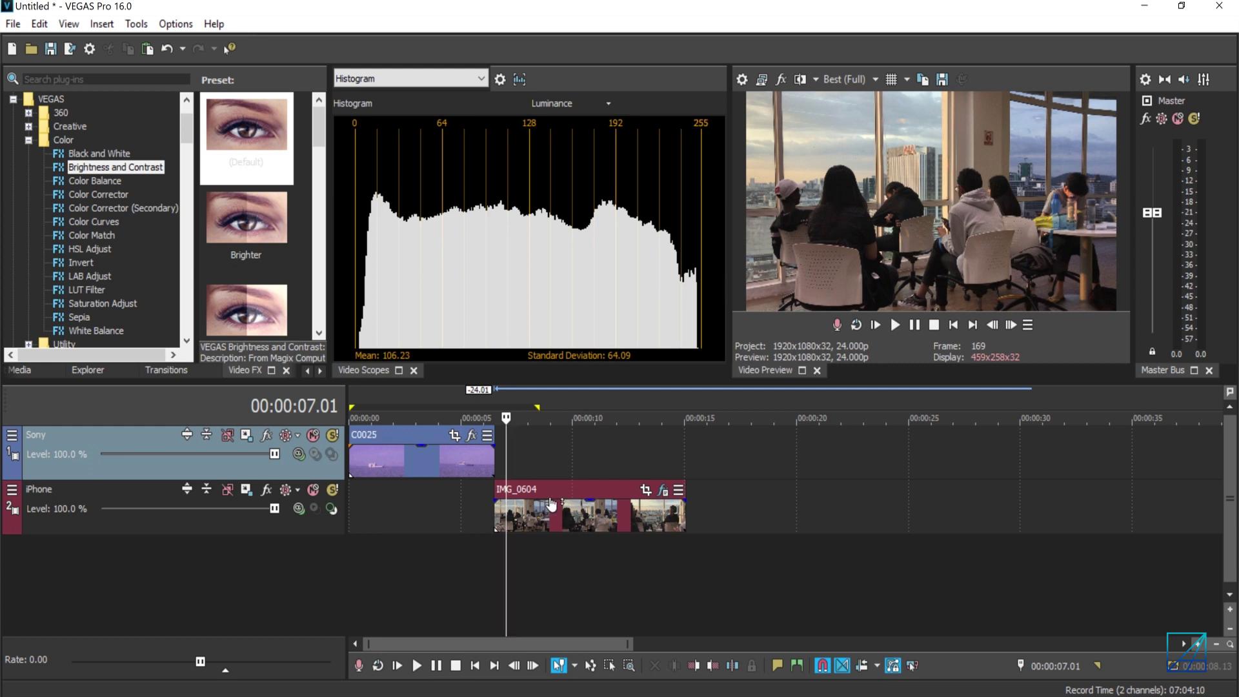
Step: Move to about 00:00:07.10 in the iPhone clip and show the waveform scope
left_click(577, 460)
left_click(526, 458)
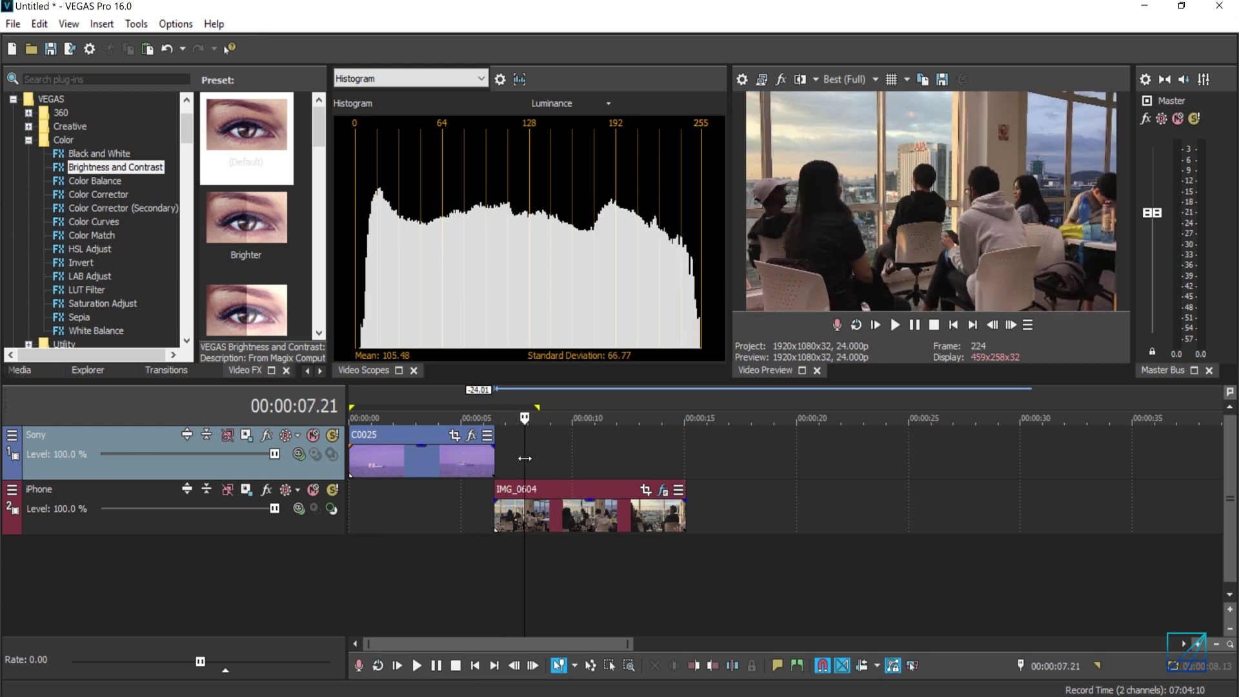
left_click_drag(526, 459, 514, 458)
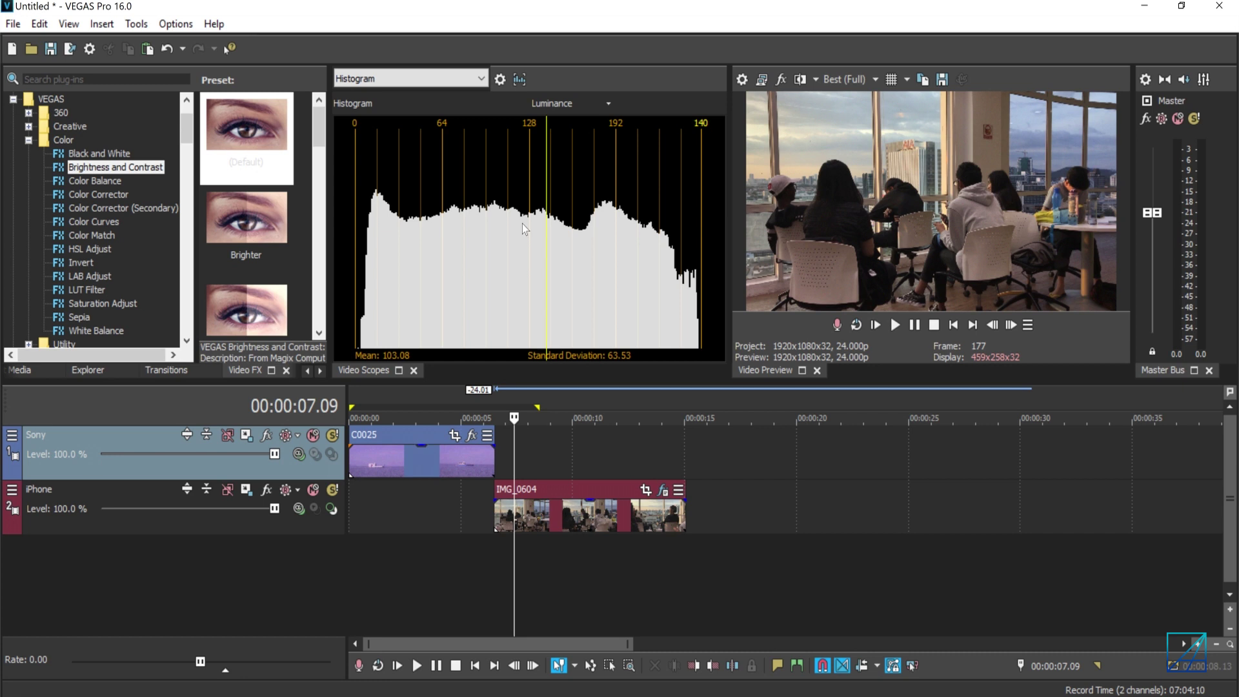
left_click(425, 82)
left_click(411, 109)
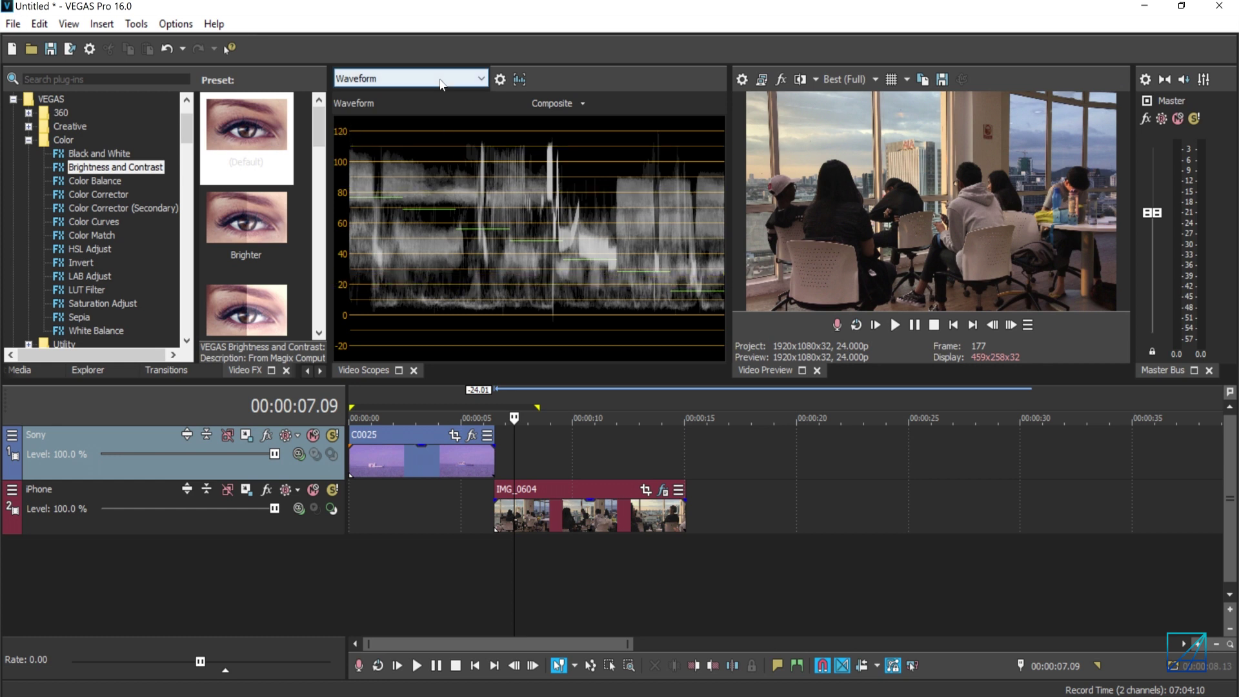
left_click(416, 79)
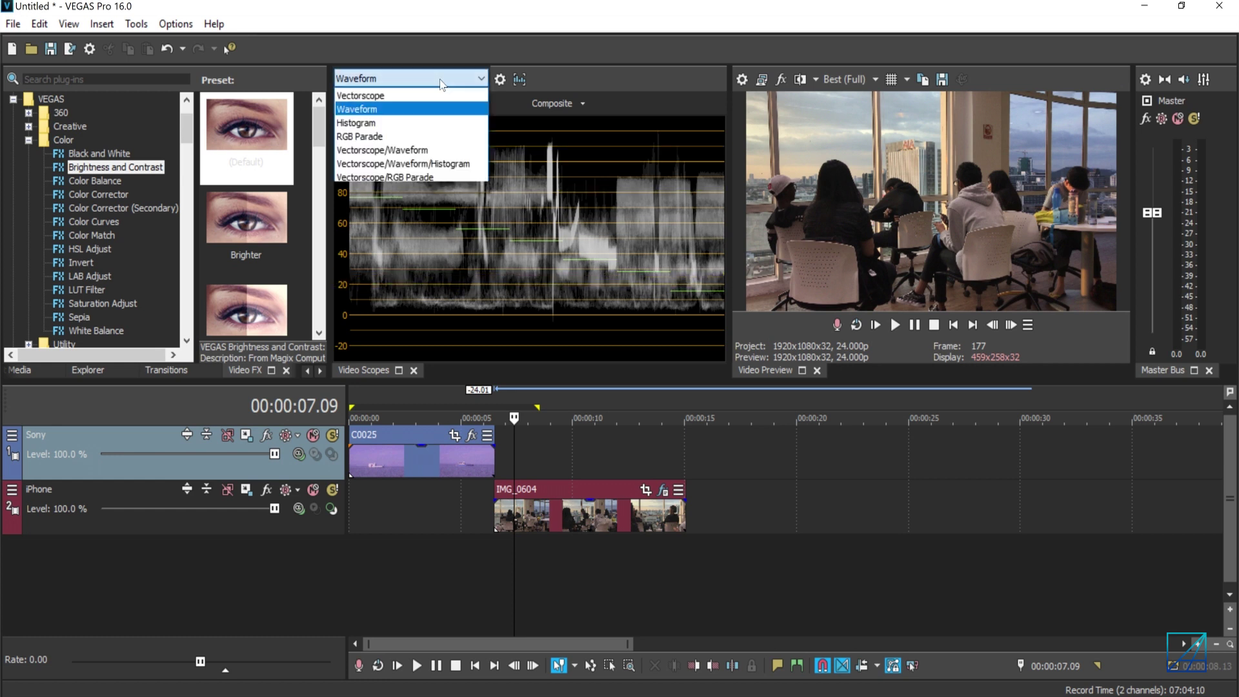
left_click(403, 110)
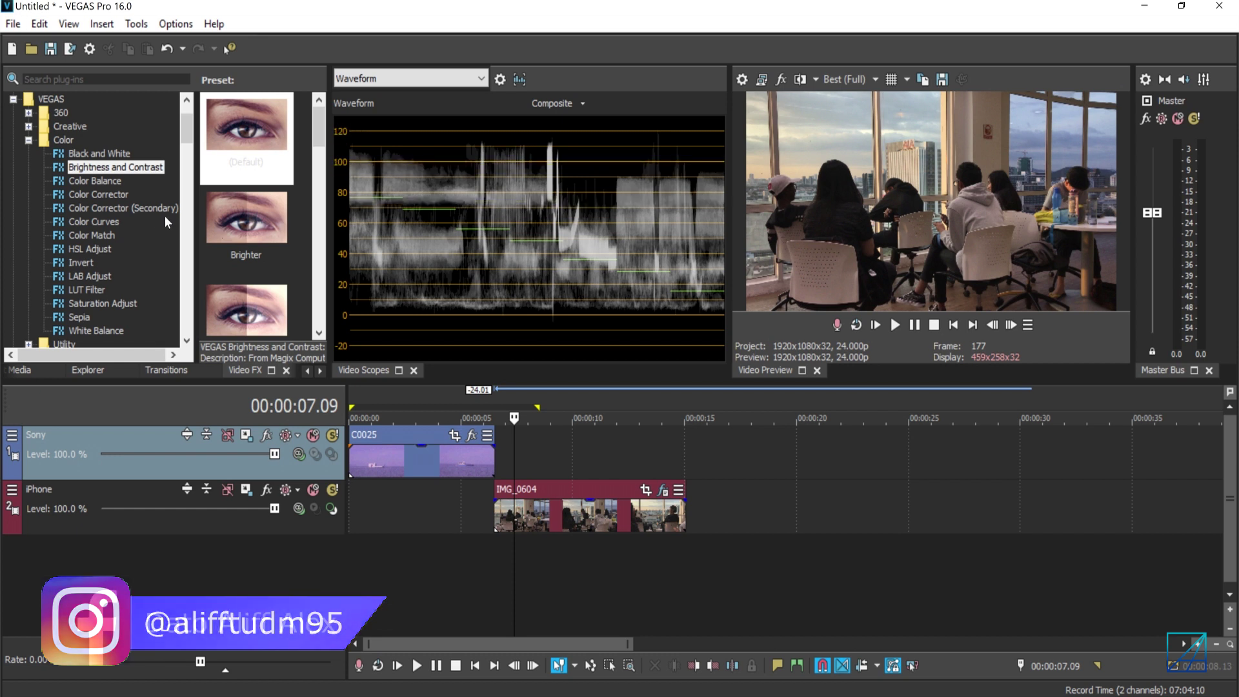
Step: Check the luminance histogram, return to the waveform, then leave the Vectorscope showing
left_click(413, 78)
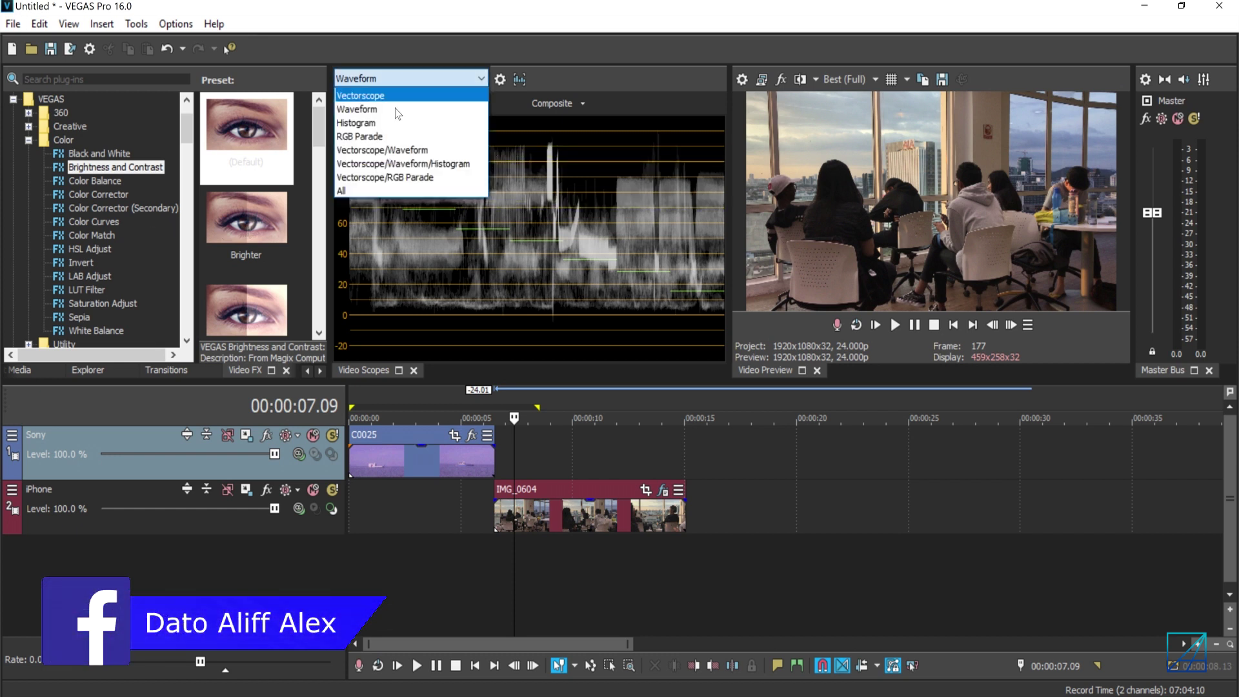
left_click(389, 103)
left_click(389, 84)
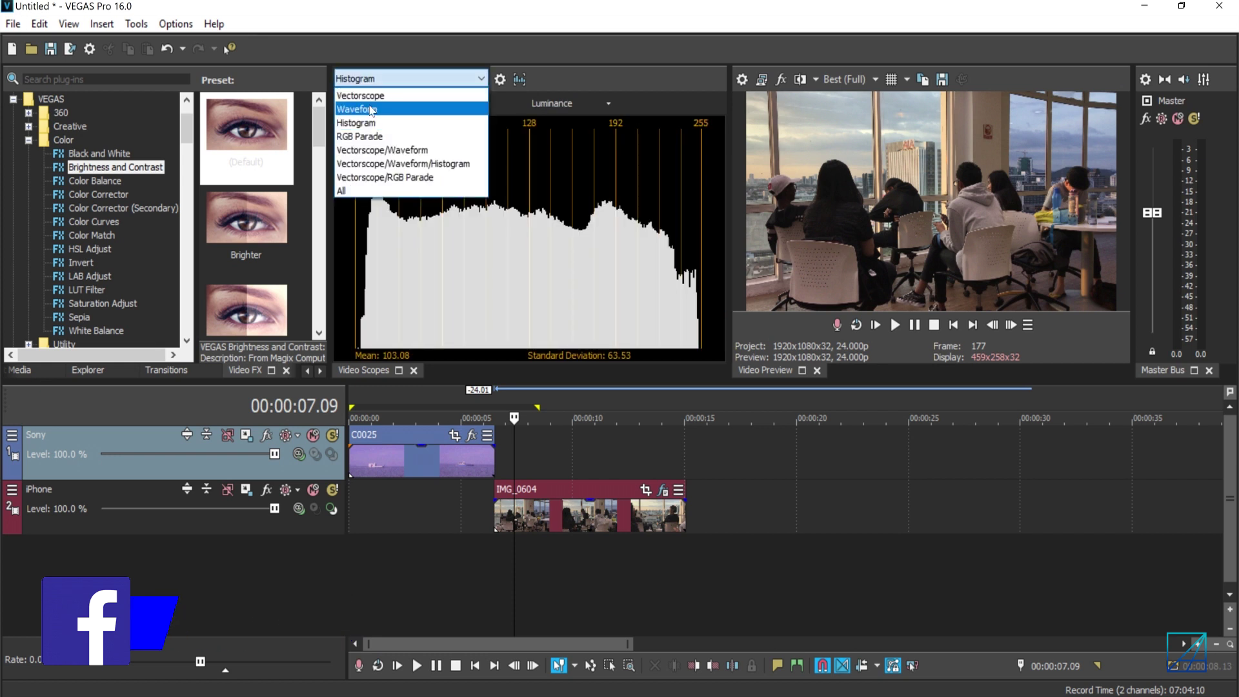
left_click(394, 108)
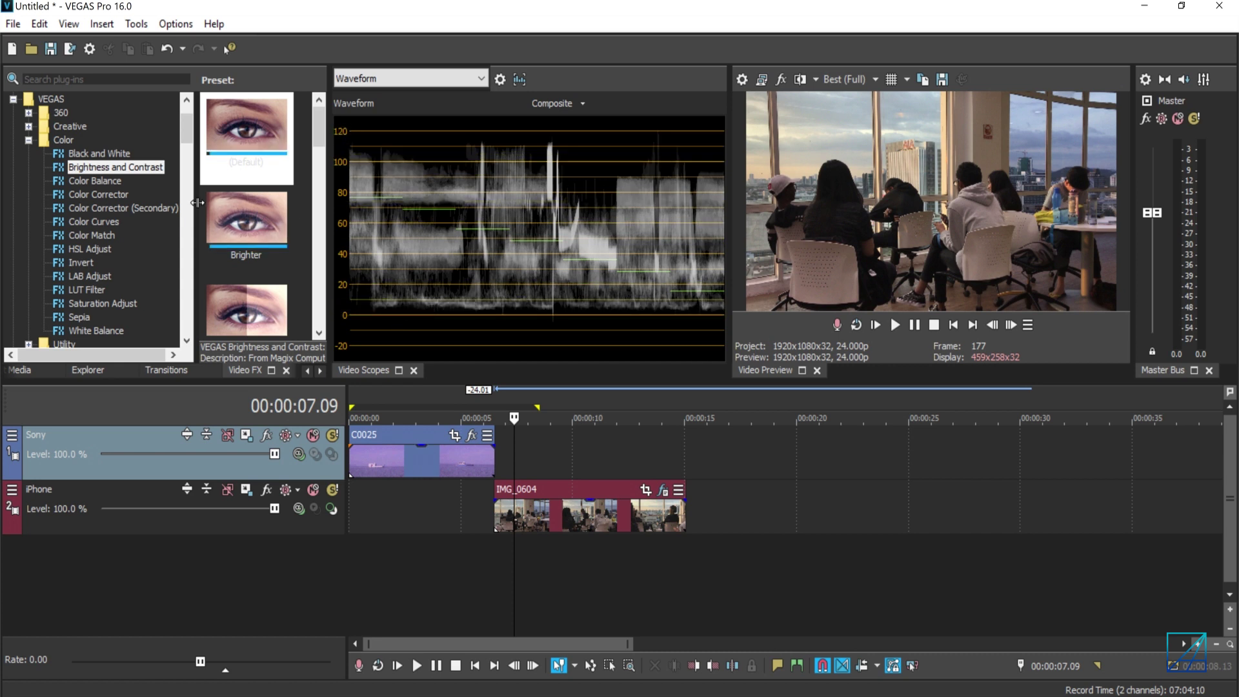
left_click(401, 81)
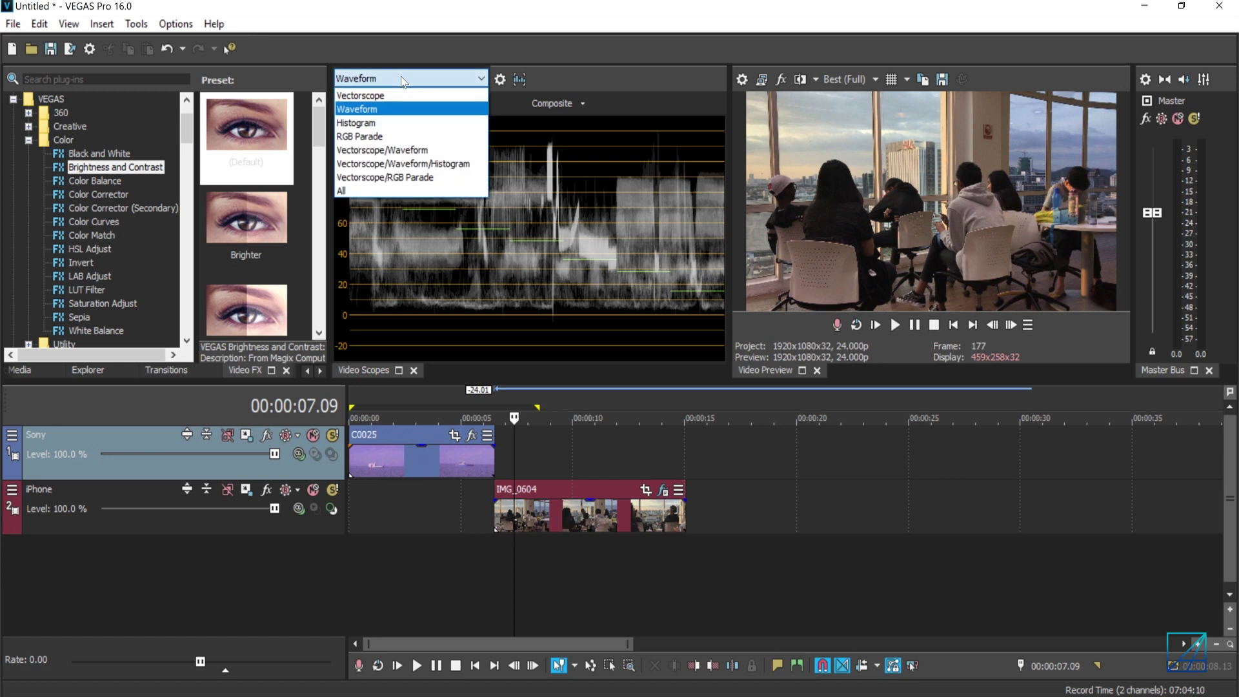
left_click(399, 95)
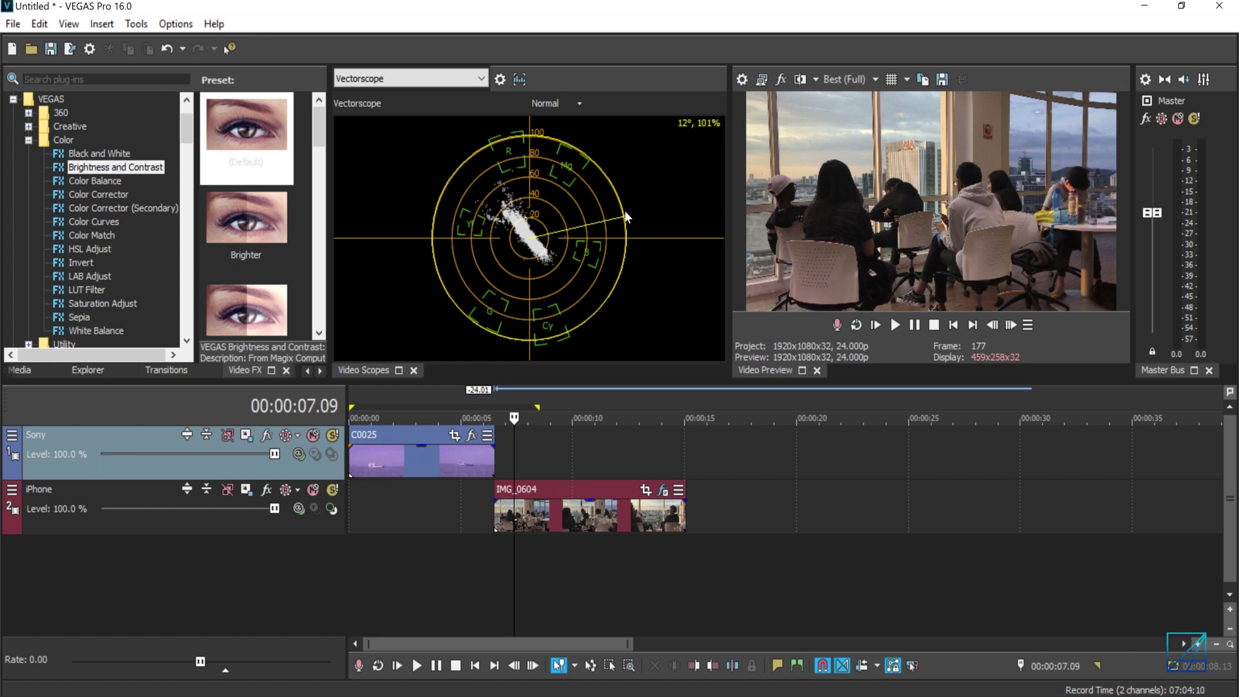
Step: Switch the scope from Vectorscope to RGB Parade for the IMG_0604 frame at 00:00:07.09
left_click(462, 78)
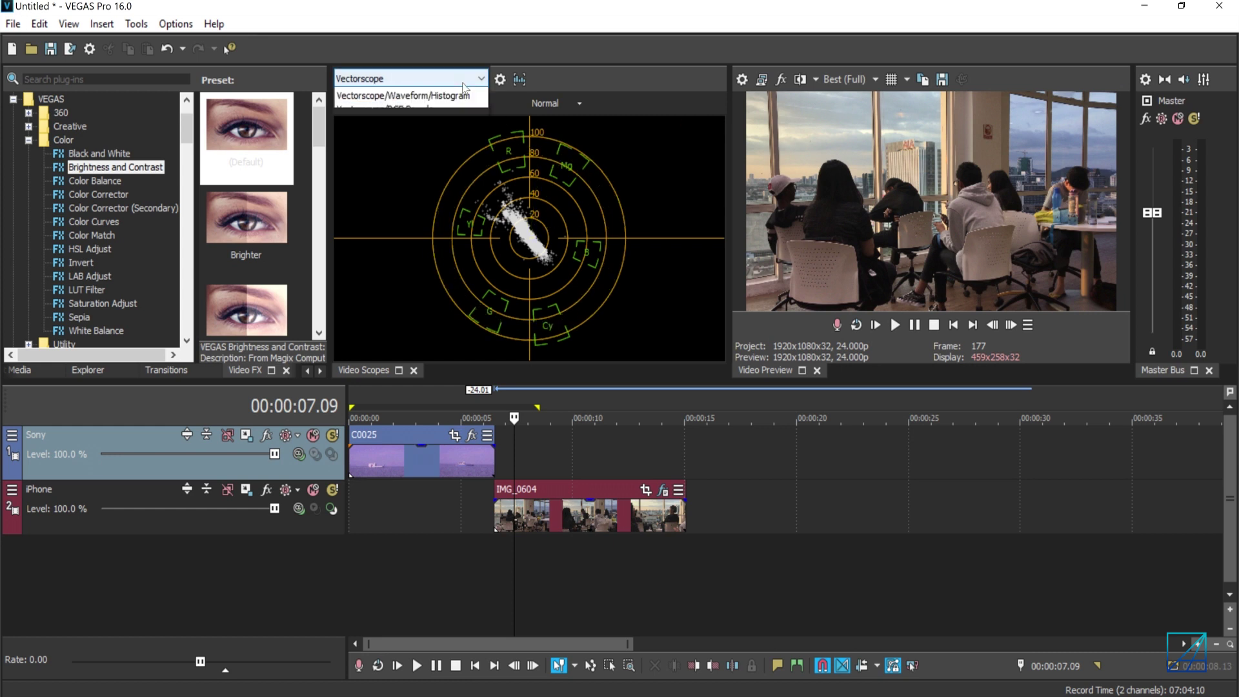
left_click(452, 91)
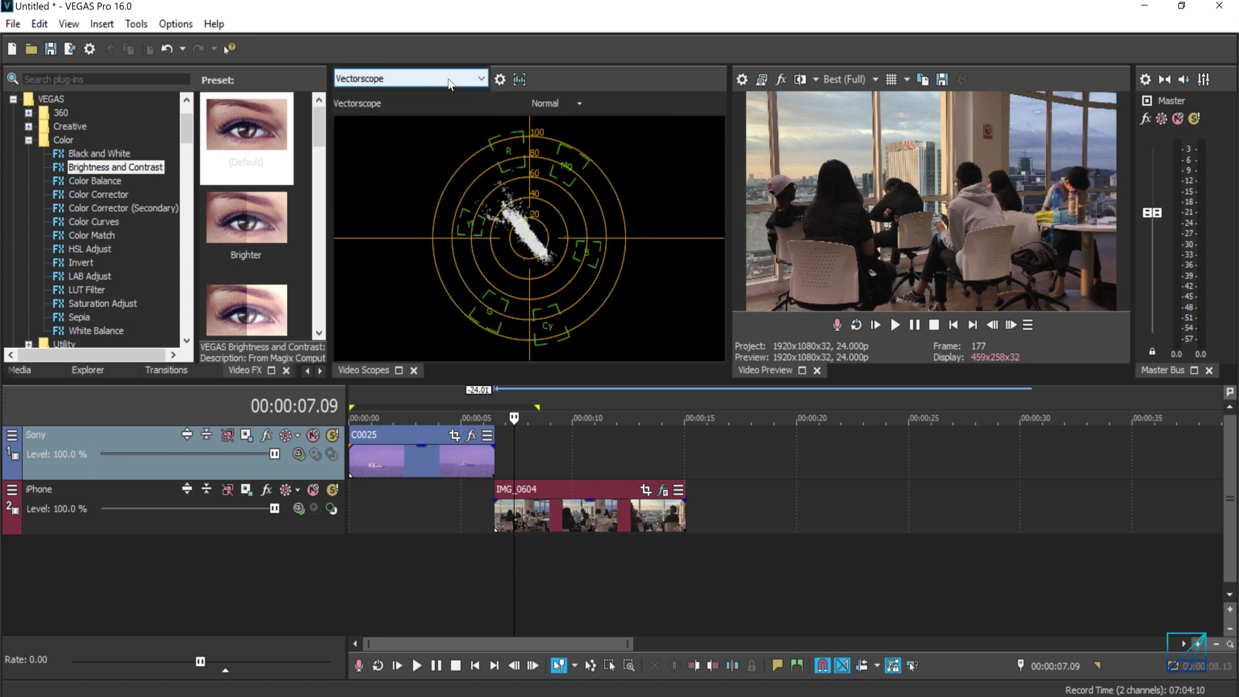
left_click(452, 79)
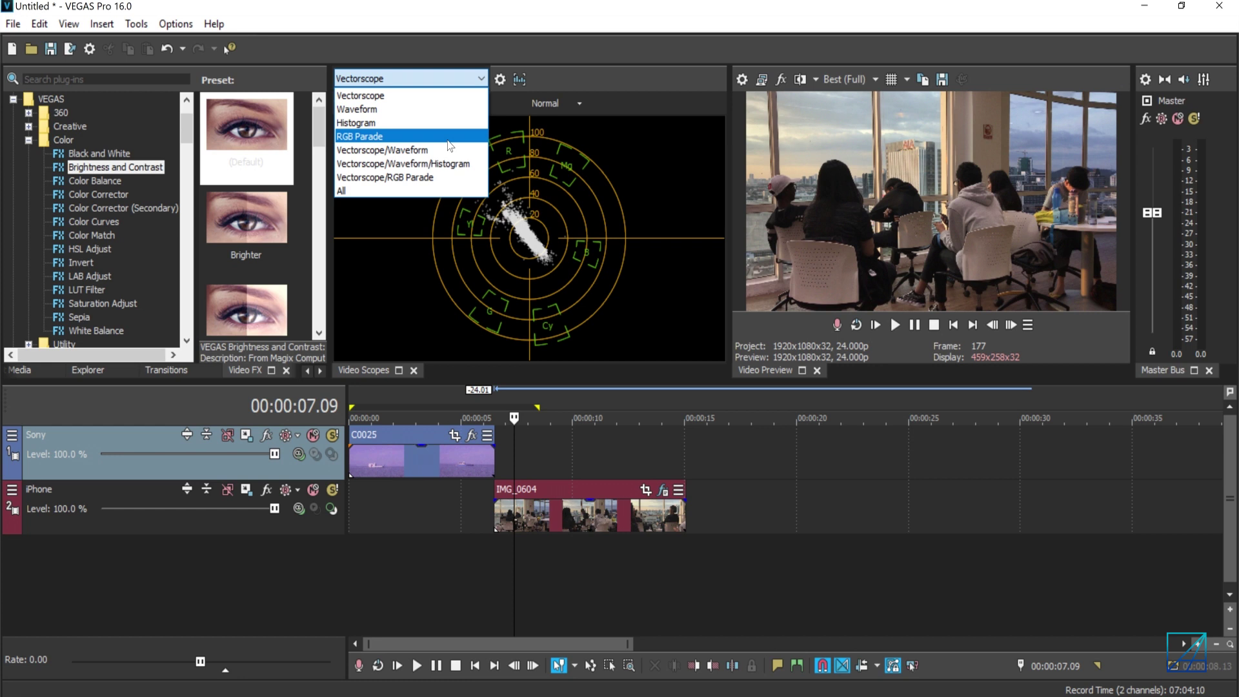
left_click(448, 140)
left_click(425, 80)
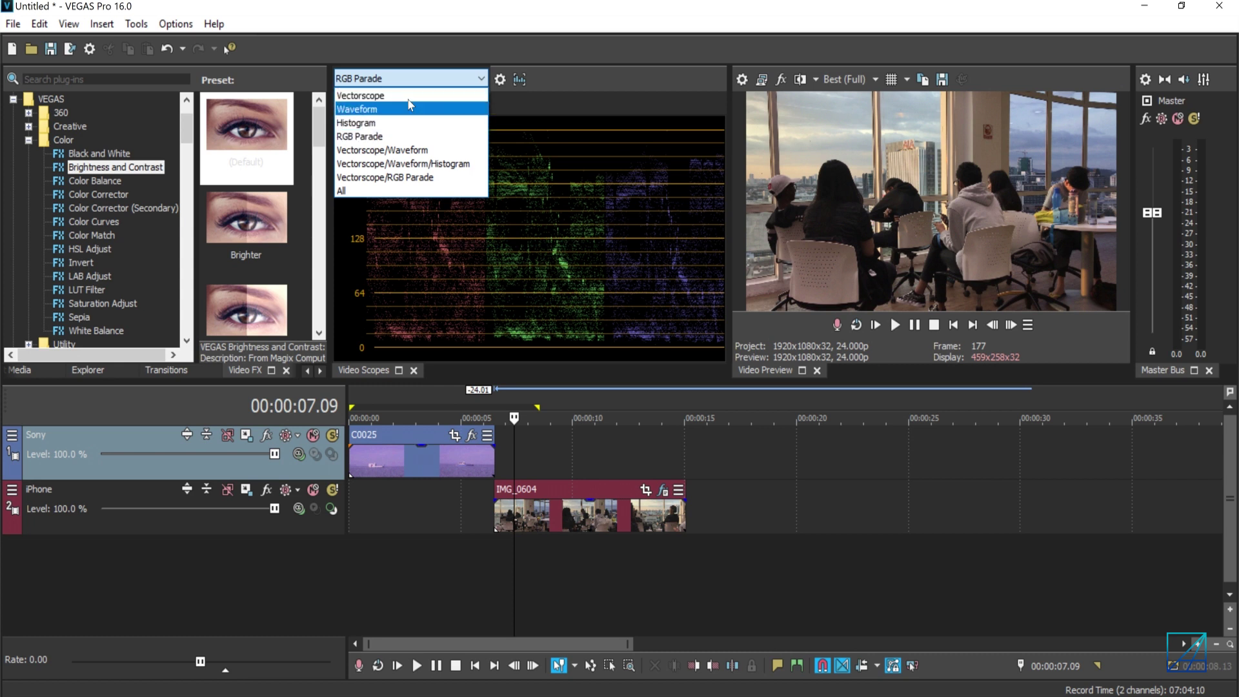
left_click(420, 137)
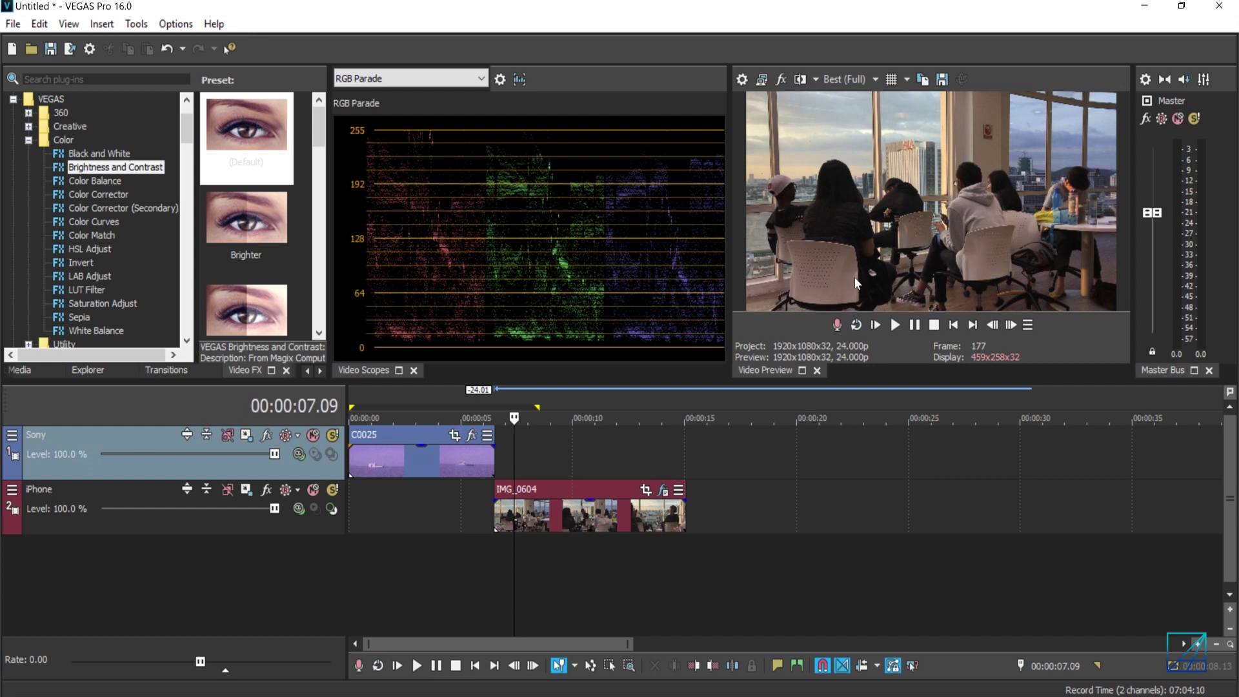
Step: Apply the default Color Corrector to IMG_0604 and show its Low, Mid and High wheels
left_click(95, 195)
left_click_drag(265, 162, 282, 186)
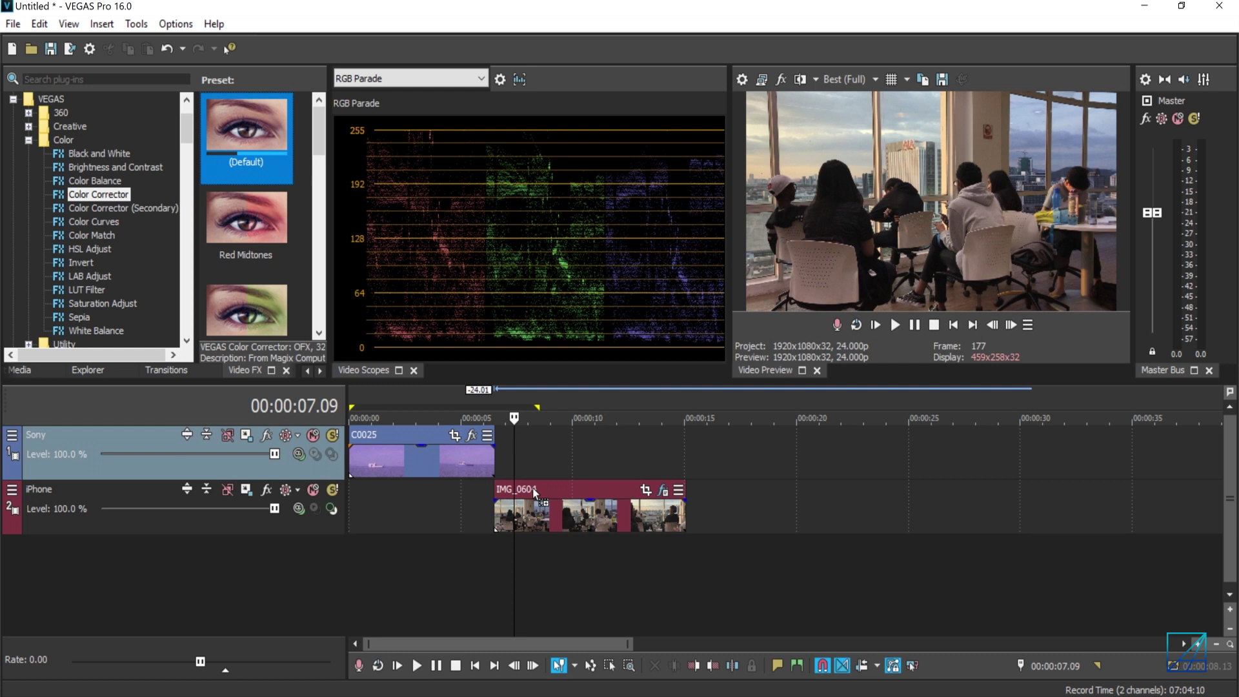
left_click_drag(532, 488, 533, 489)
left_click_drag(441, 404, 280, 180)
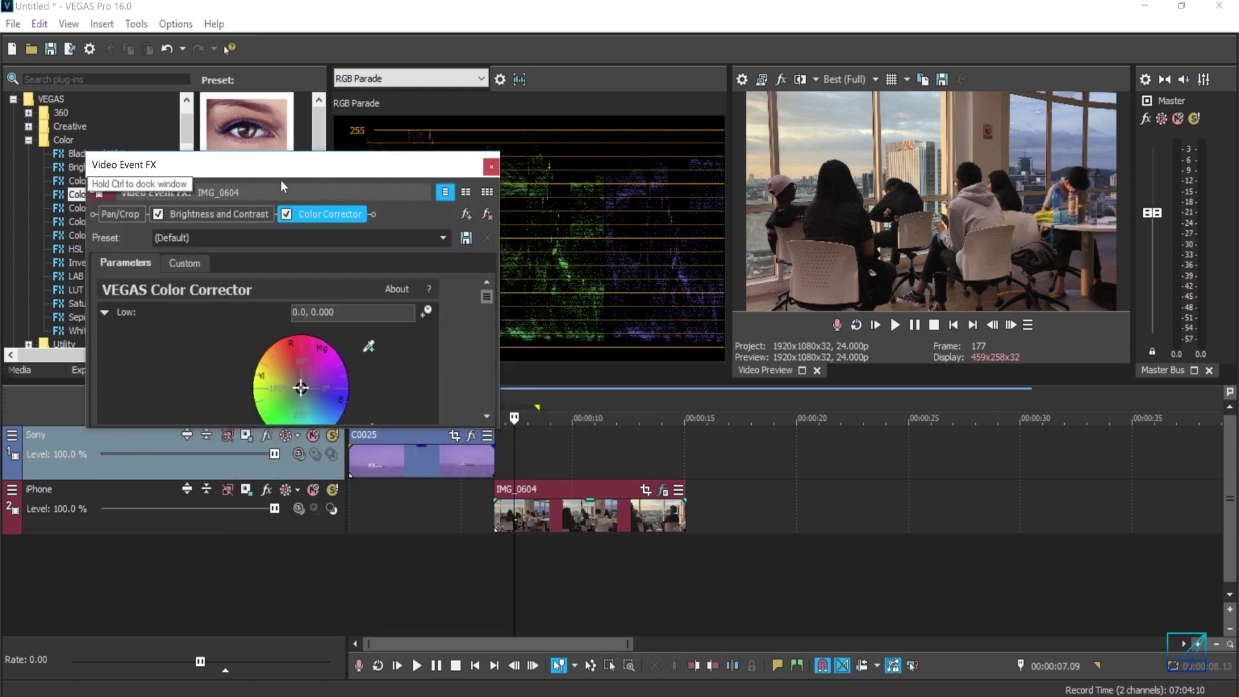
left_click(185, 265)
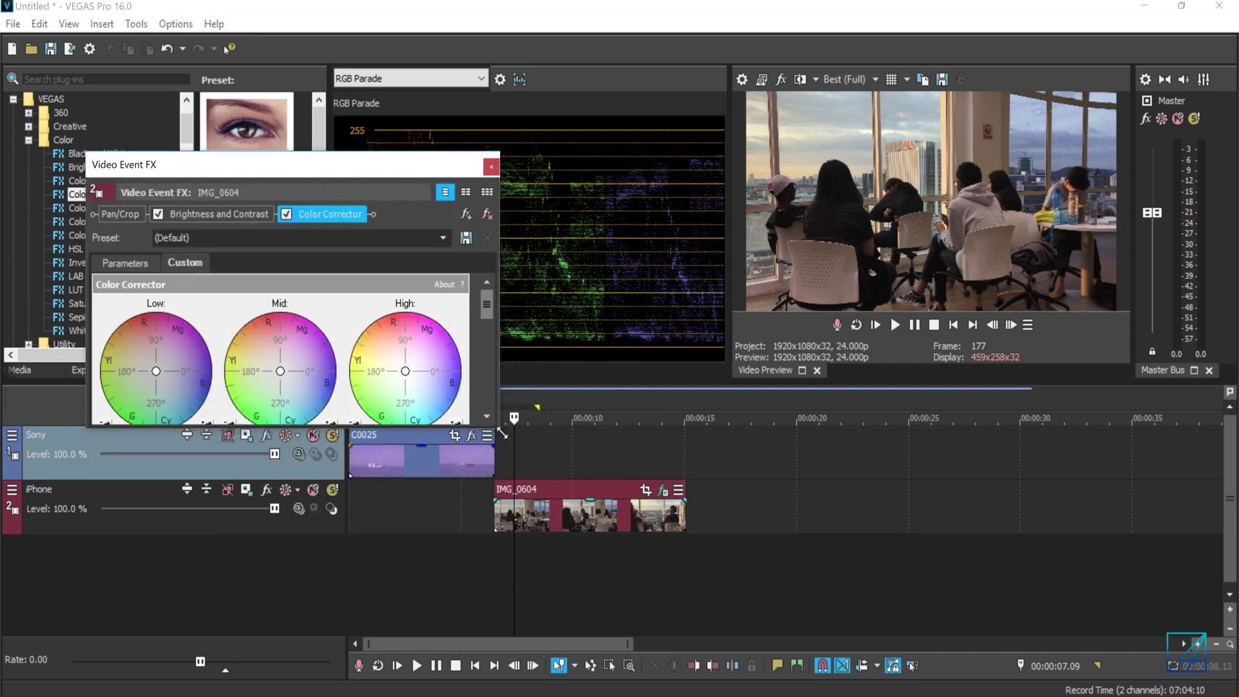
left_click_drag(496, 428, 540, 532)
left_click_drag(409, 174, 309, 216)
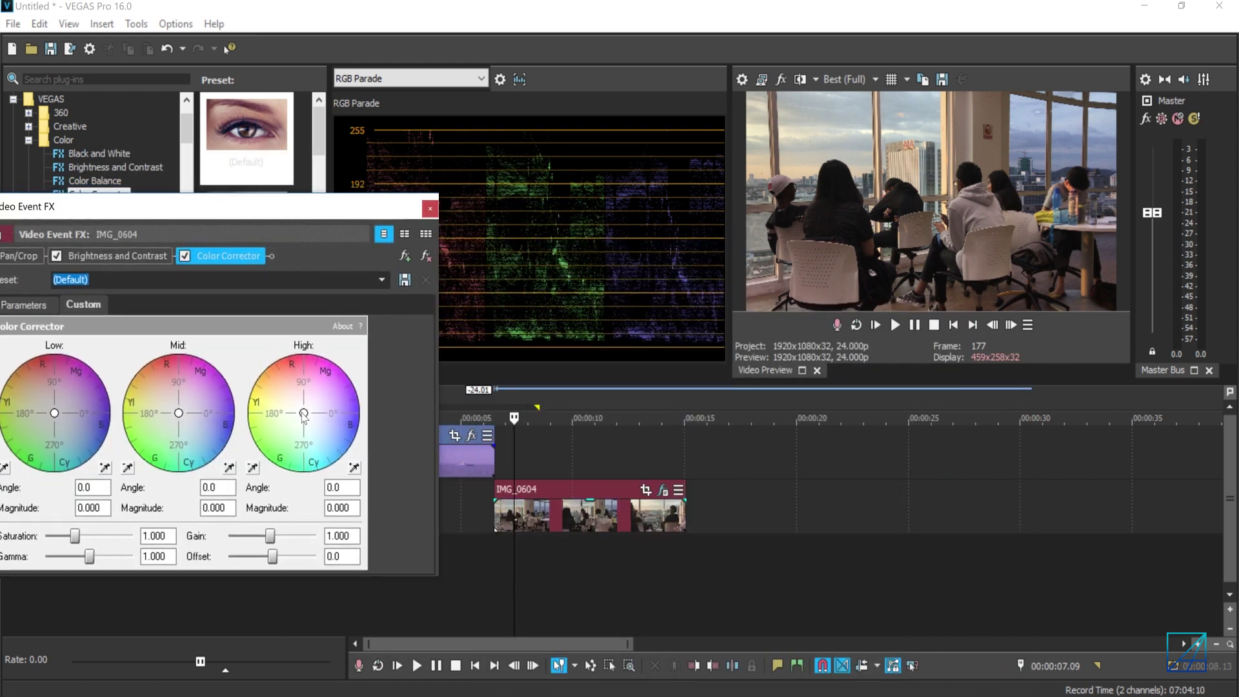
Step: Shift the High wheel toward blue-cyan to angle 315.0, magnitude 0.329, checking the RGB Parade
left_click_drag(423, 130, 672, 162)
left_click_drag(428, 128, 613, 153)
left_click_drag(305, 417, 317, 430)
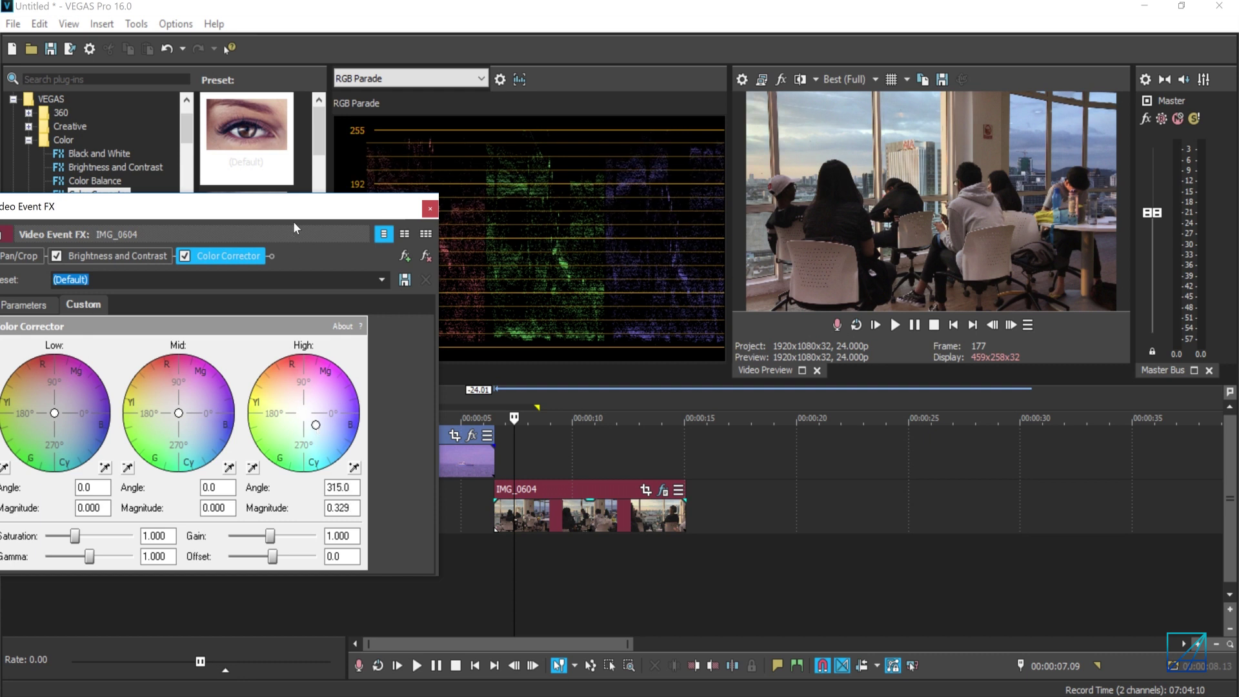
left_click_drag(294, 223, 616, 301)
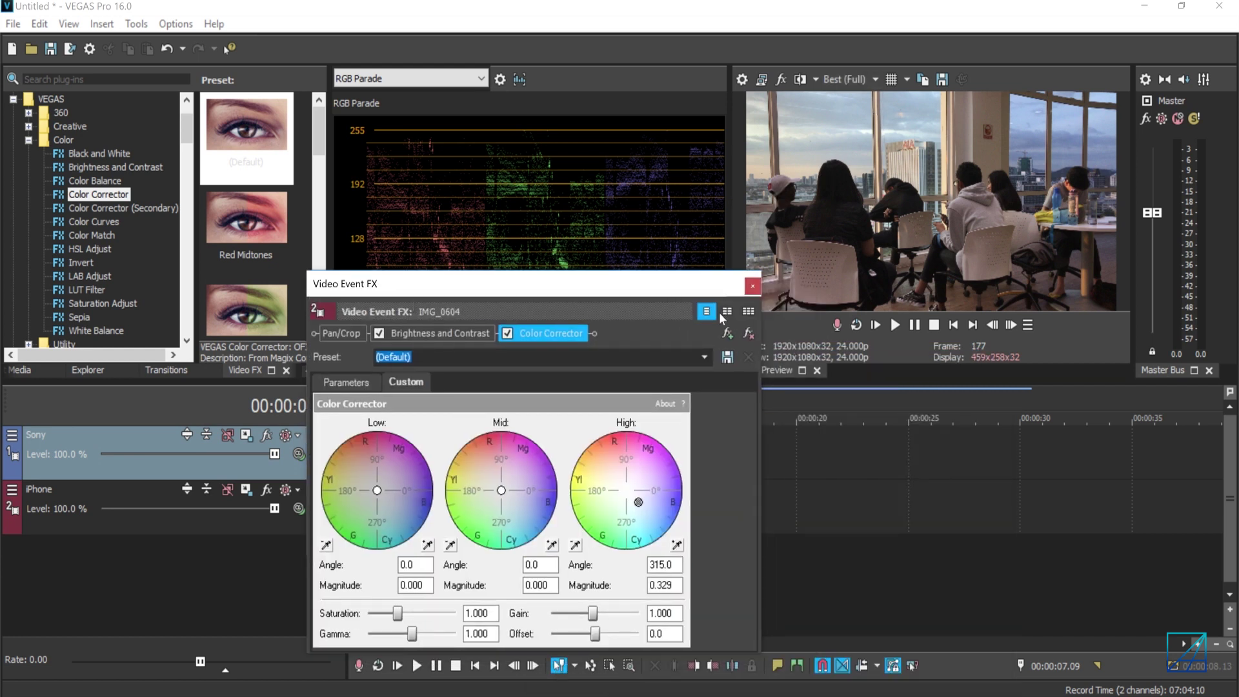
Step: Compare corrected and original footage using the split before/after preview, then turn it off
left_click(803, 83)
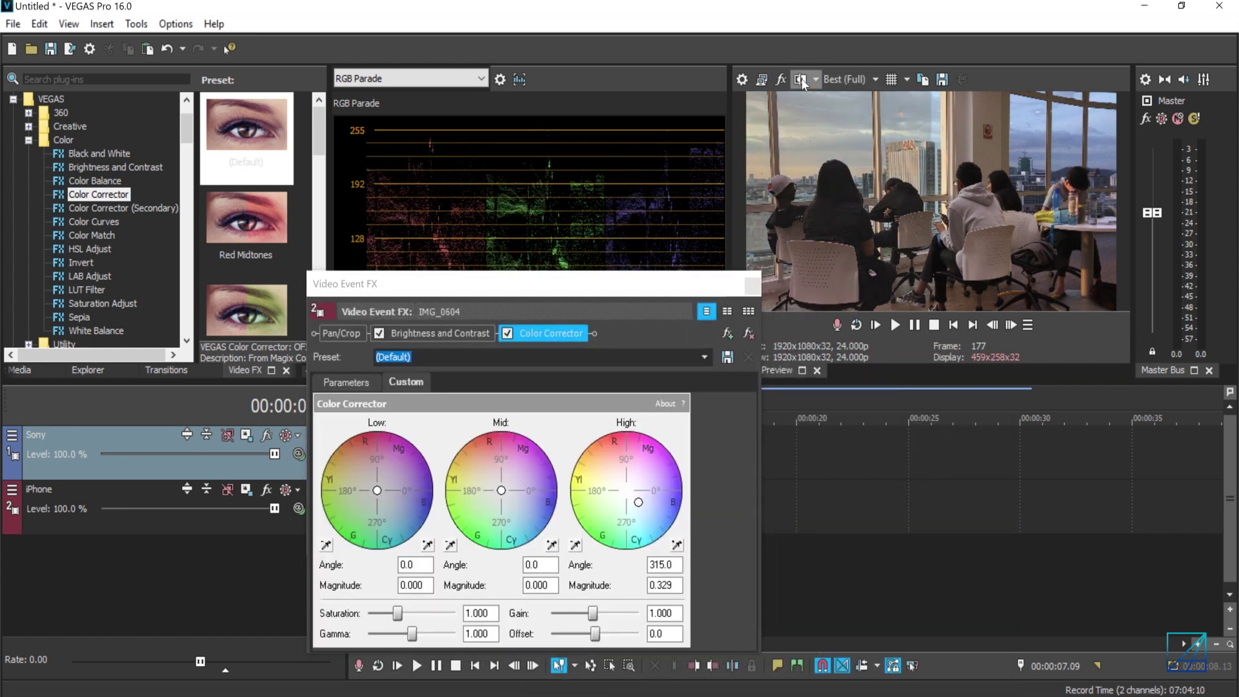
left_click(803, 83)
left_click(803, 83)
left_click(803, 83)
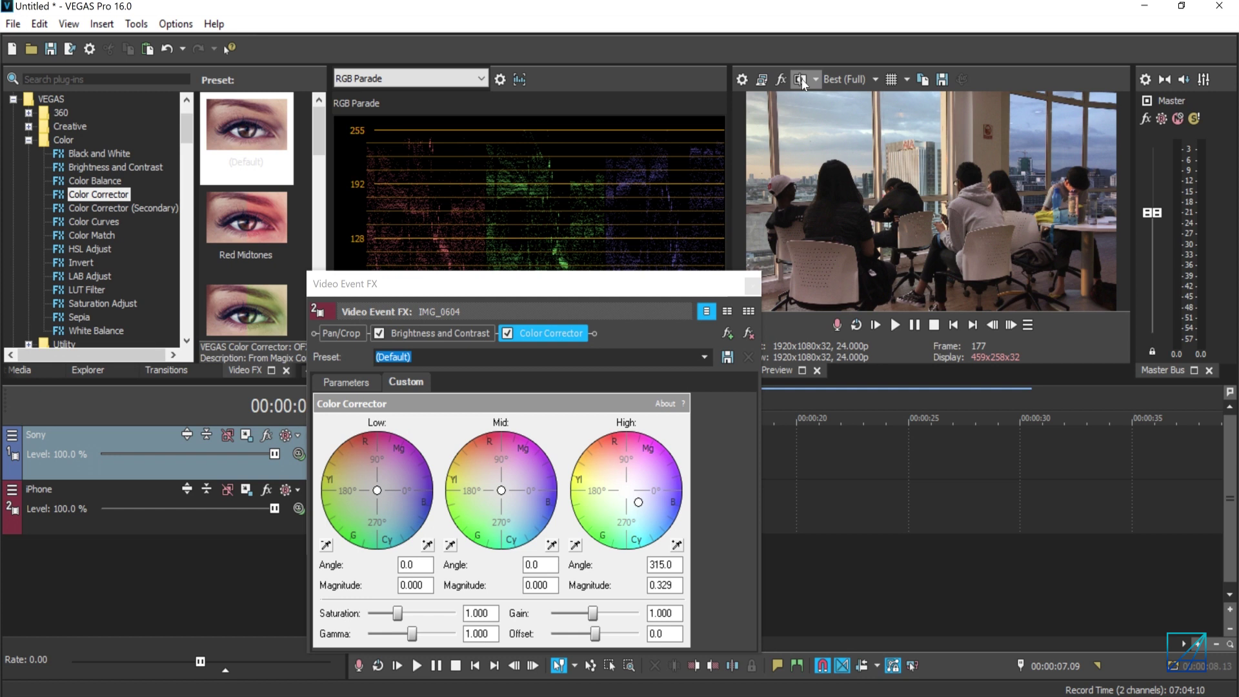
left_click(803, 83)
left_click(803, 83)
Step: Tint the Mid wheel toward blue-cyan to angle 309.8, magnitude 0.242
left_click_drag(548, 297, 795, 357)
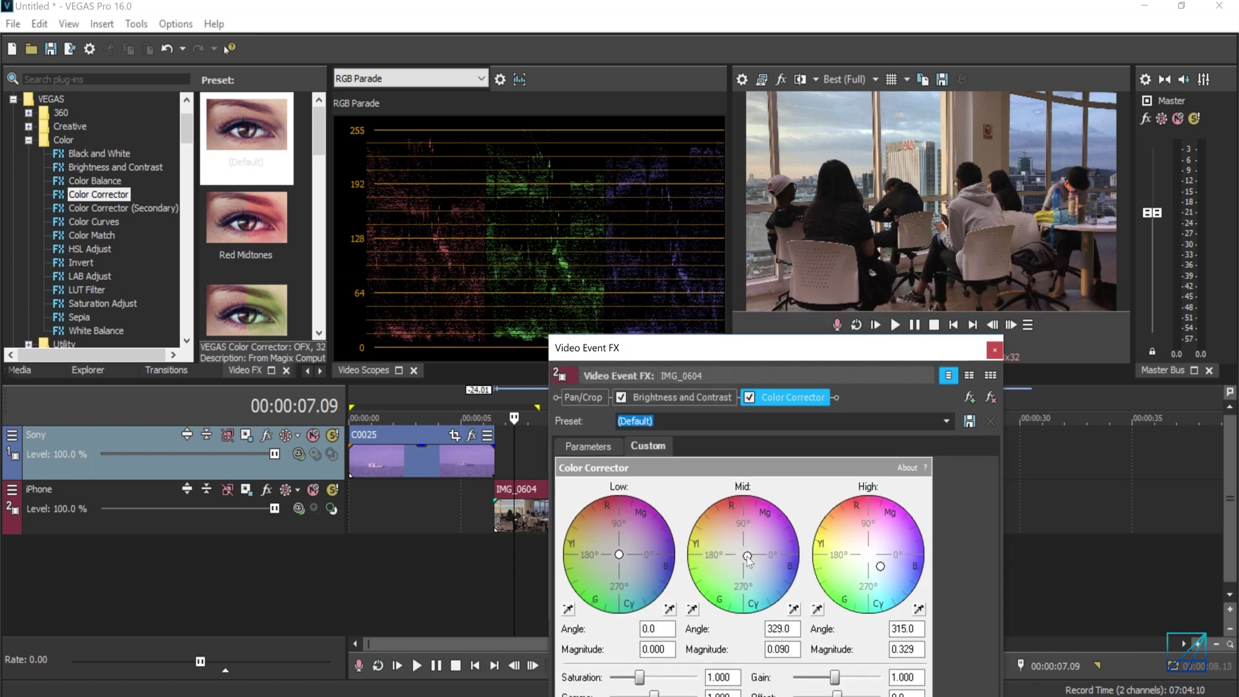
left_click_drag(750, 561, 749, 564)
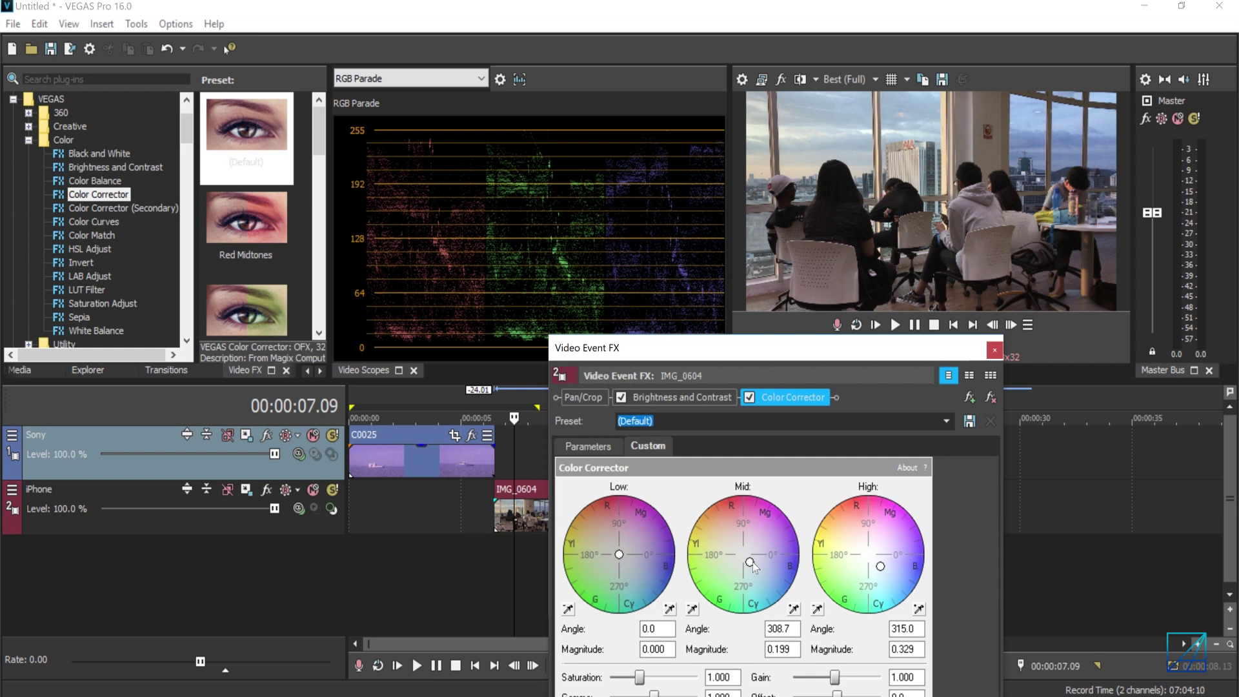
mouse_move(753, 563)
left_mouse_down()
mouse_move(740, 544)
mouse_move(737, 562)
mouse_move(750, 563)
left_mouse_up()
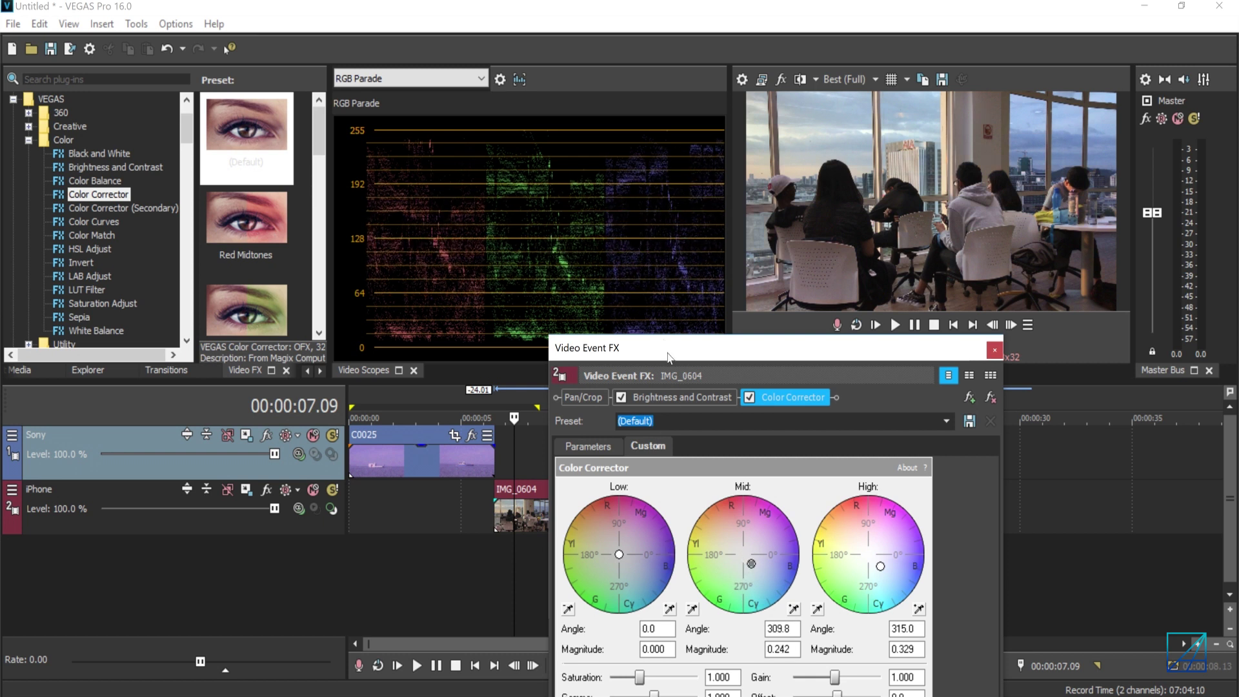
Step: Tint the shadows with the Low wheel to 290.6, magnitude 0.132
left_click_drag(668, 357, 726, 432)
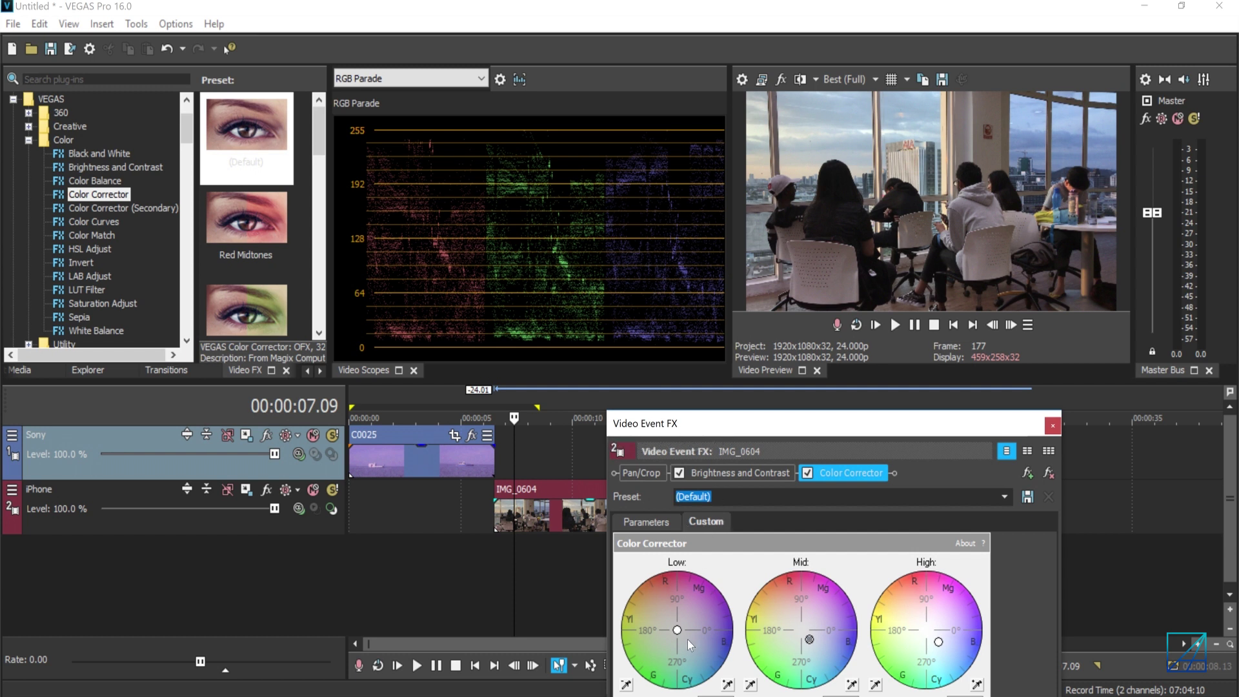
left_click_drag(681, 630, 683, 641)
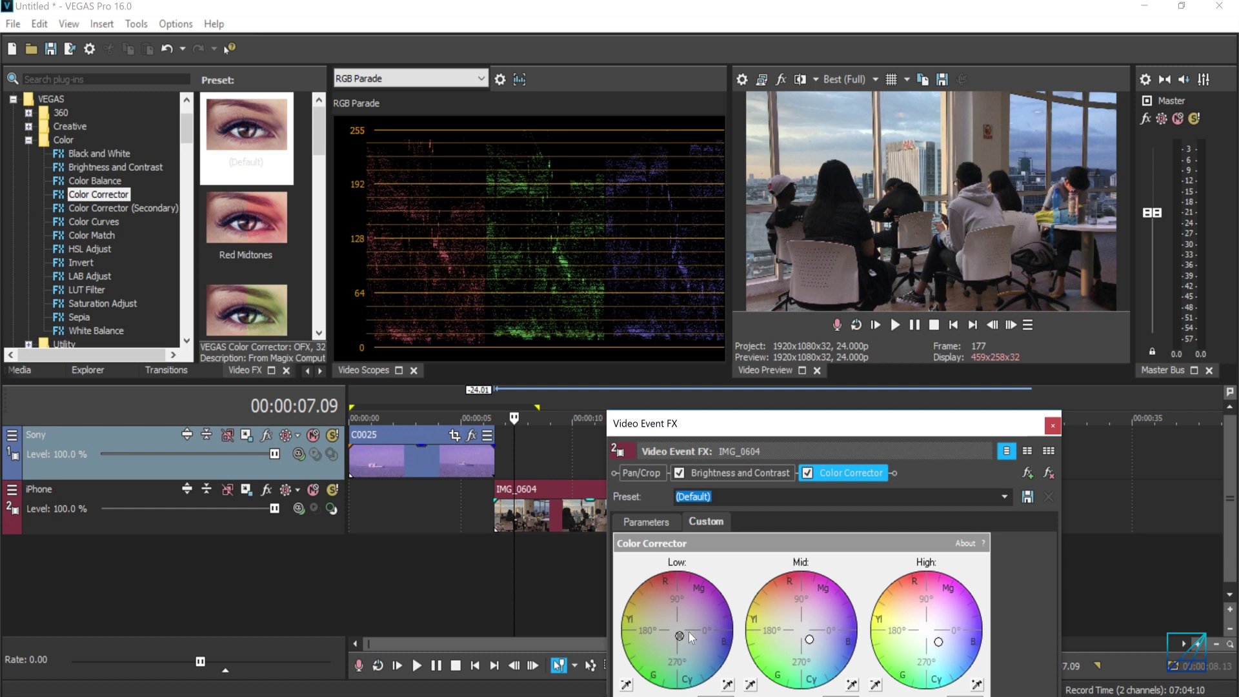
left_click_drag(1002, 434, 1009, 186)
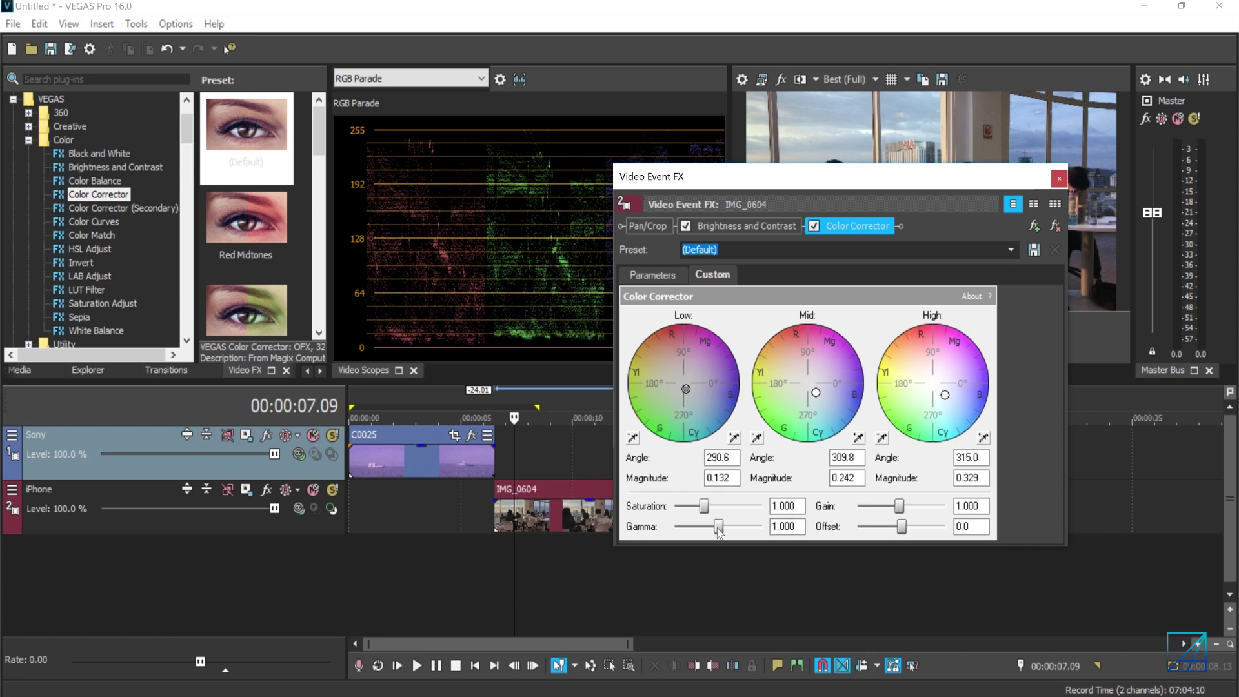
Step: Set Gamma to 1.129 and Gain to 1.014, briefly checking the Brightness and Contrast settings
left_click_drag(719, 529, 731, 532)
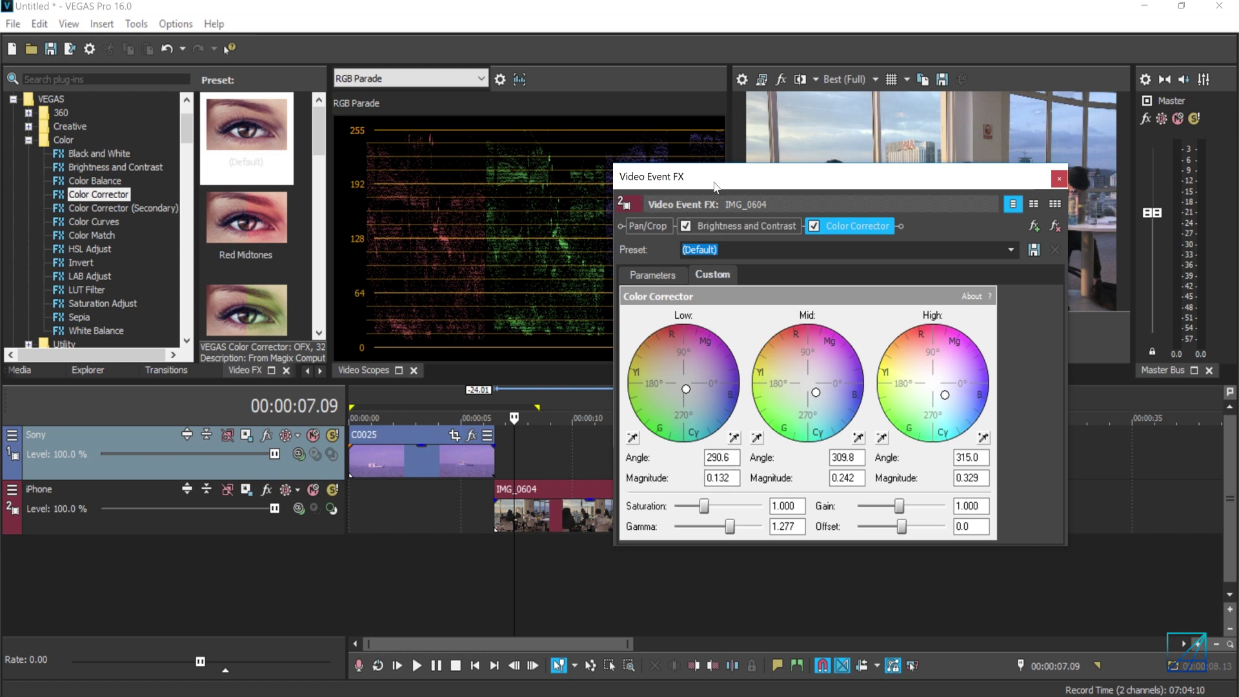
left_click_drag(717, 186, 579, 335)
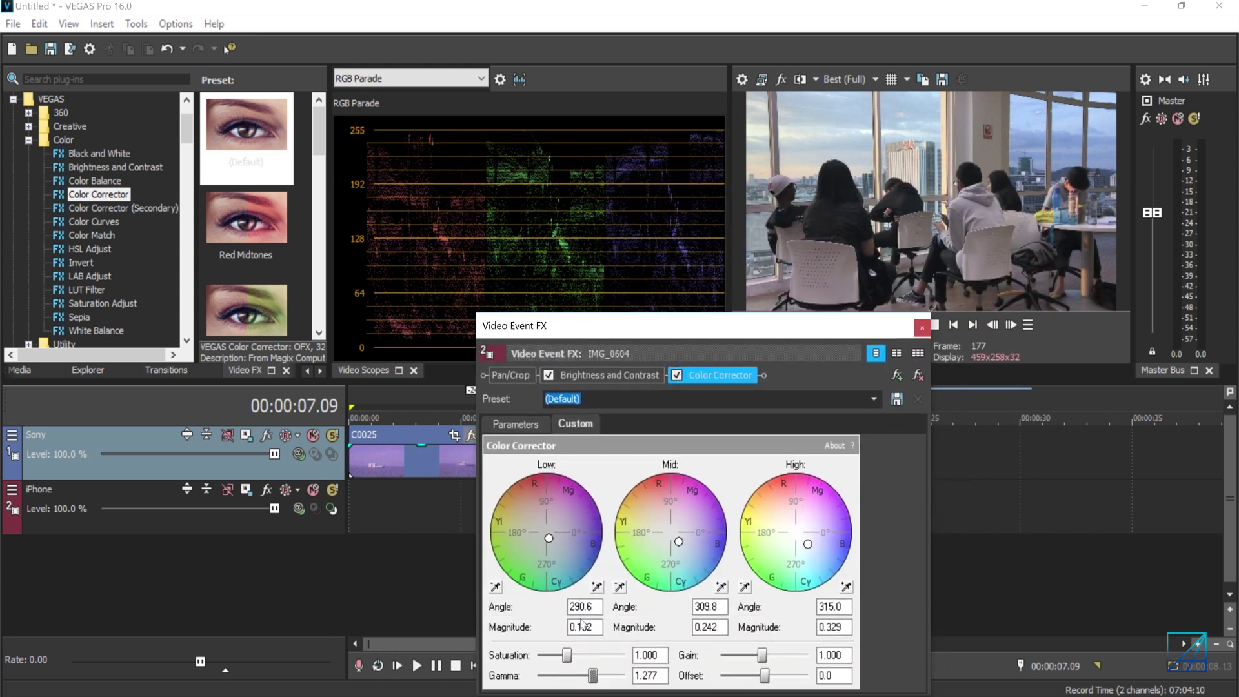
left_click_drag(590, 678, 585, 679)
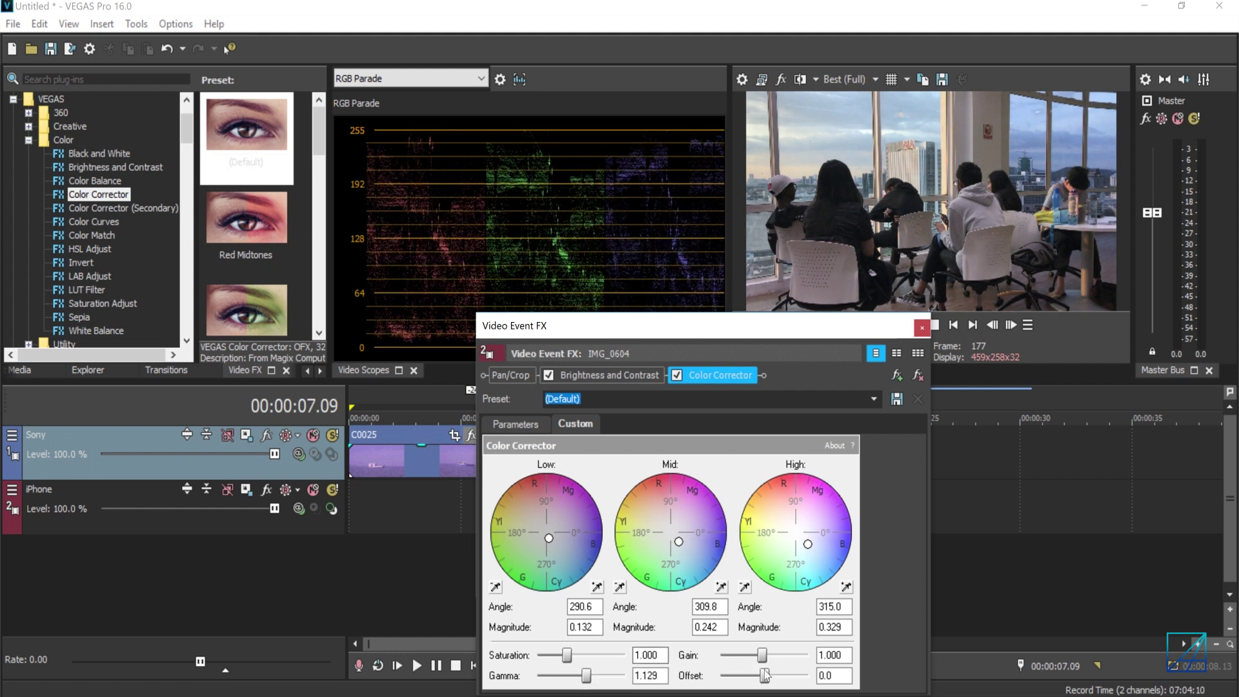
left_click_drag(765, 679, 763, 661)
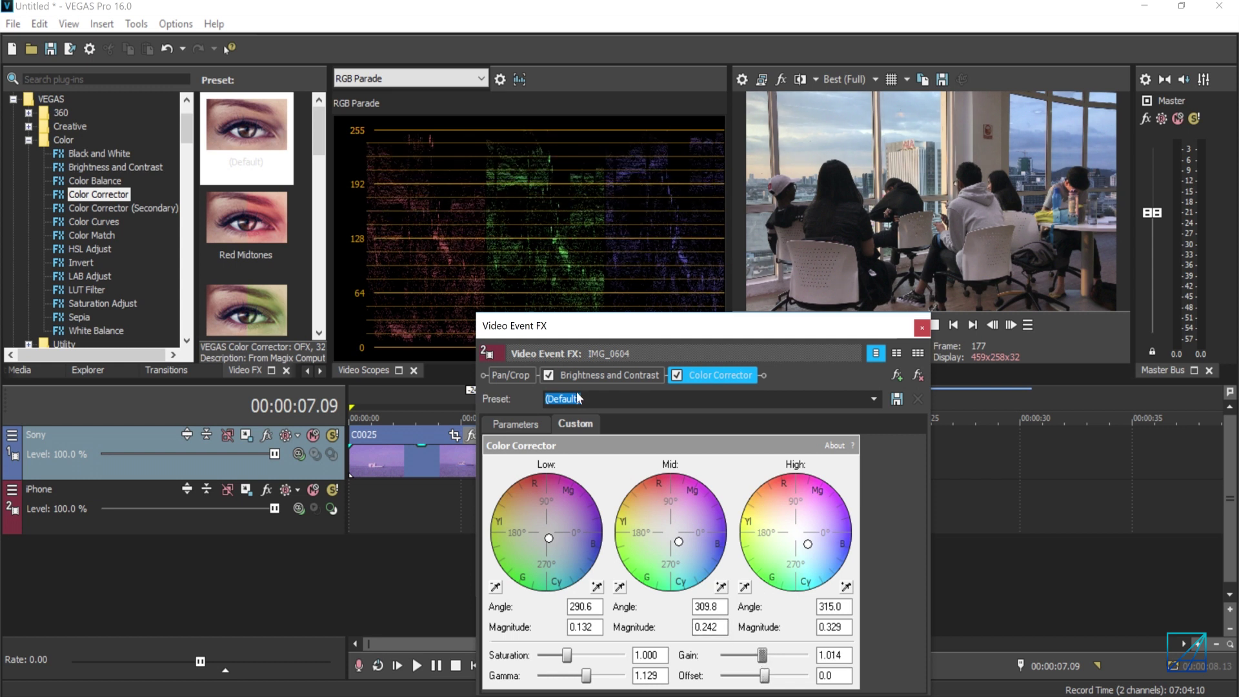
left_click(642, 375)
left_click(721, 380)
Step: Reopen IMG_0604's Color Corrector at 00:00:11.21 with the three-wheel panel showing
left_click(925, 323)
left_click(507, 526)
left_click(505, 526)
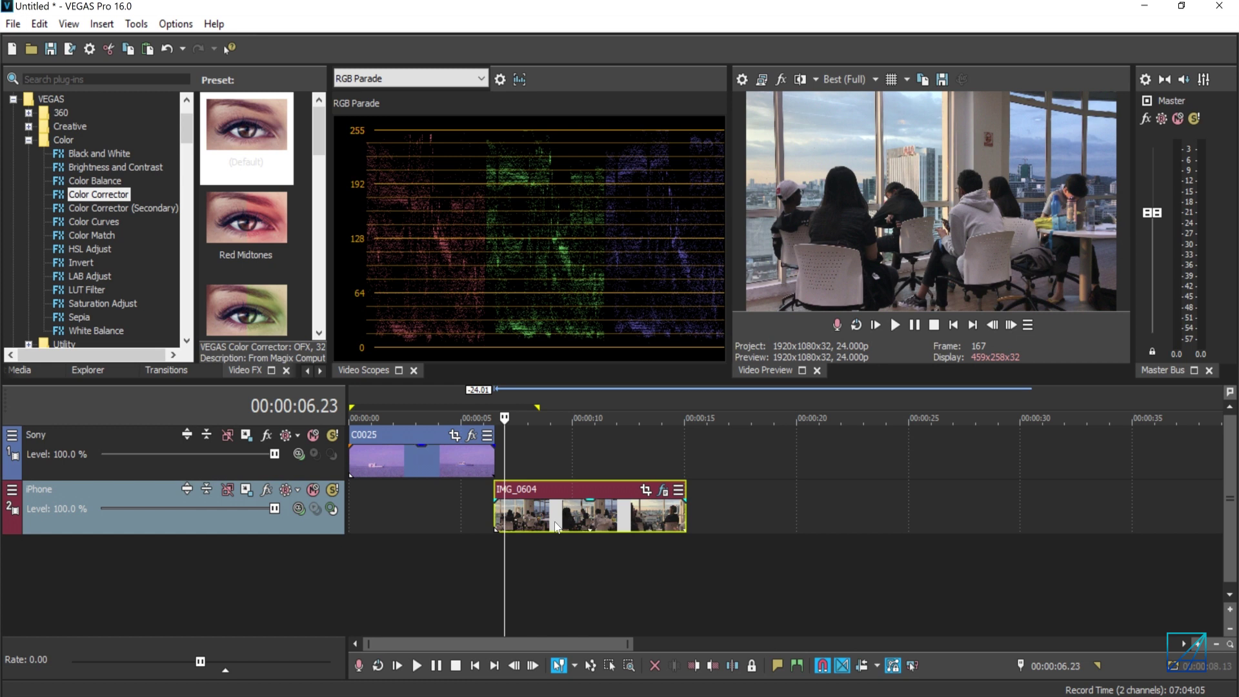
left_click(555, 526)
left_click(615, 527)
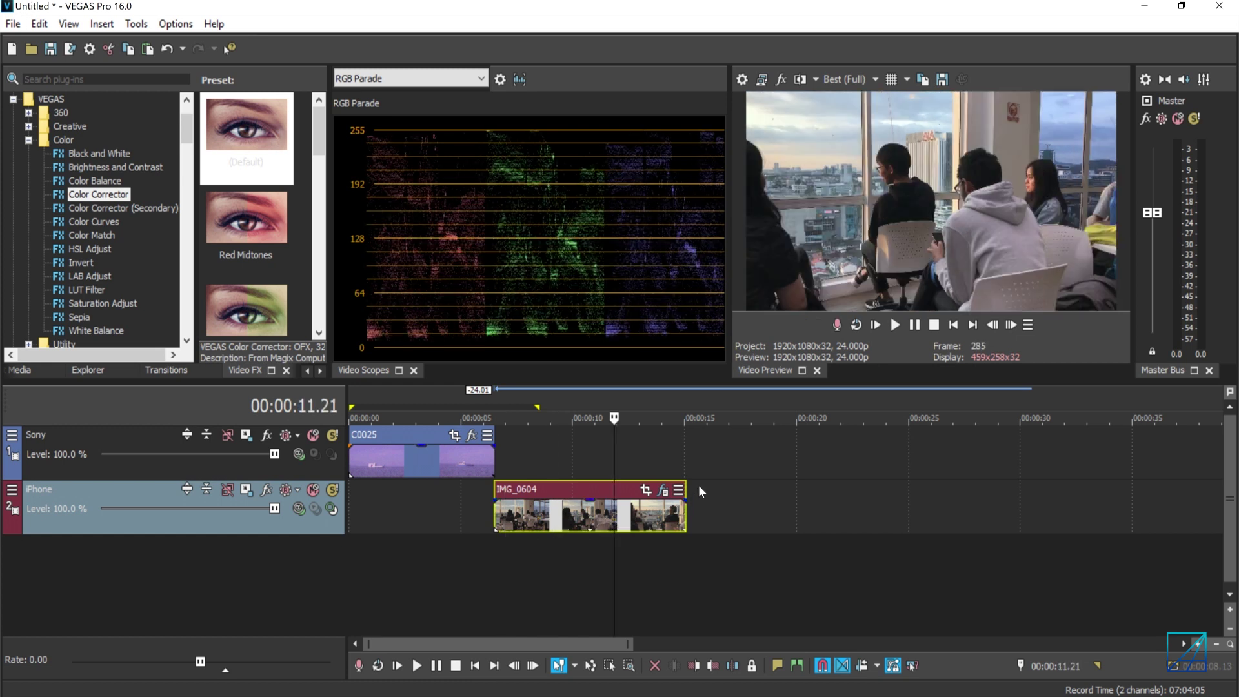
left_click(663, 490)
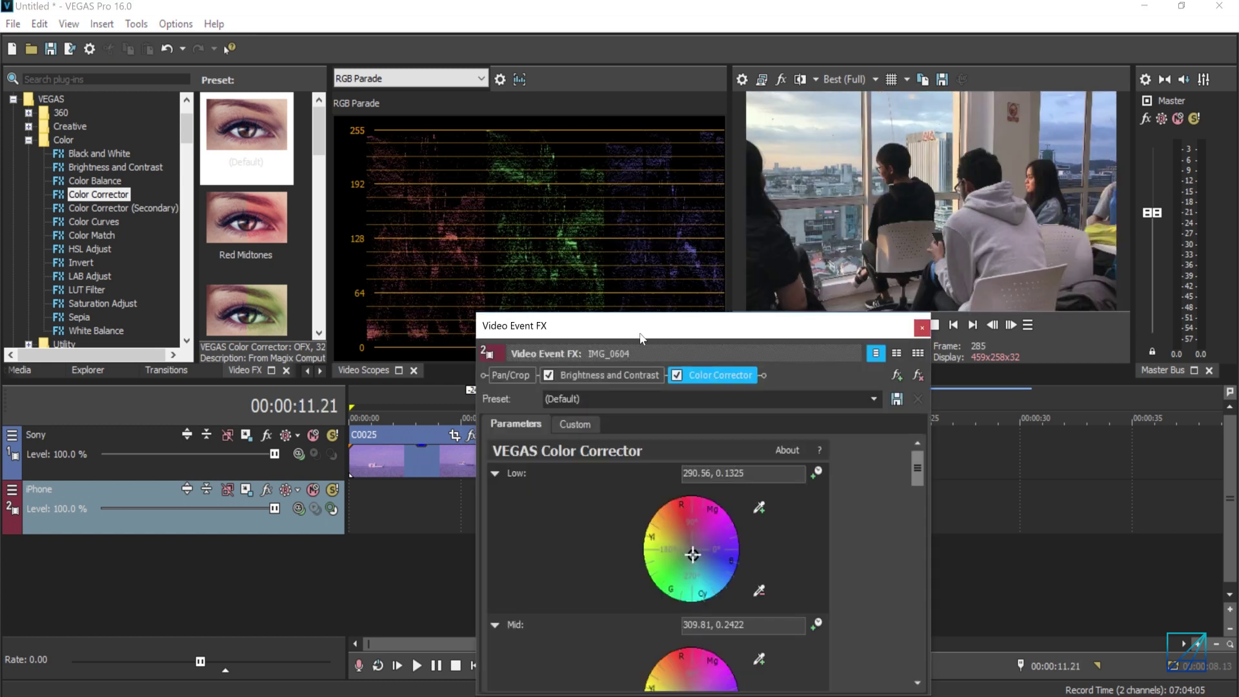
left_click_drag(631, 328, 558, 97)
left_click(498, 192)
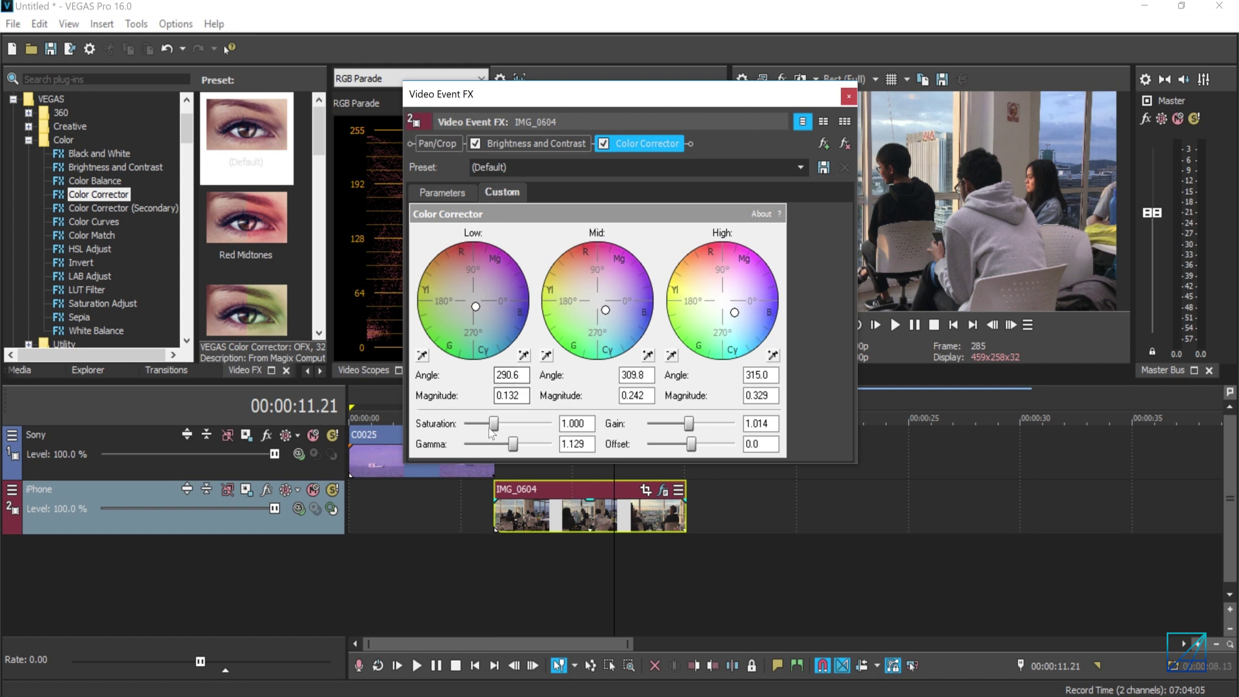
Step: Raise Color Corrector saturation to 1.305 while watching the Vectorscope
left_click_drag(492, 426, 492, 429)
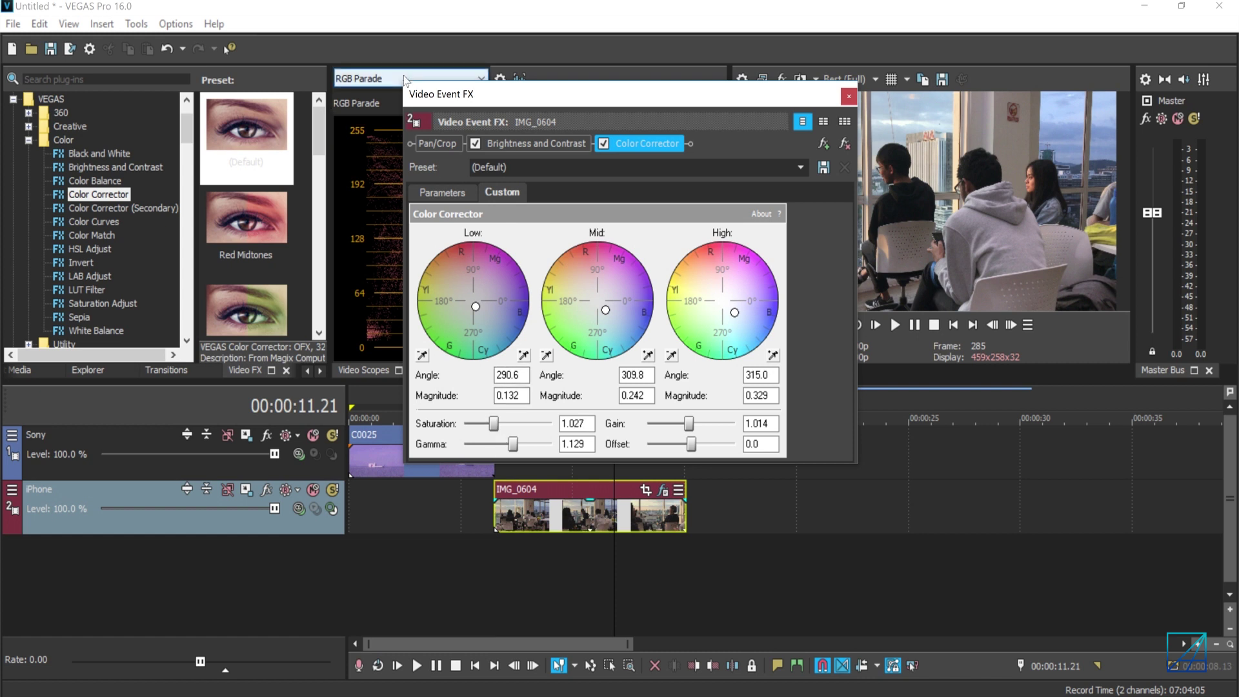
left_click(405, 80)
left_click(387, 92)
left_click_drag(540, 125, 641, 159)
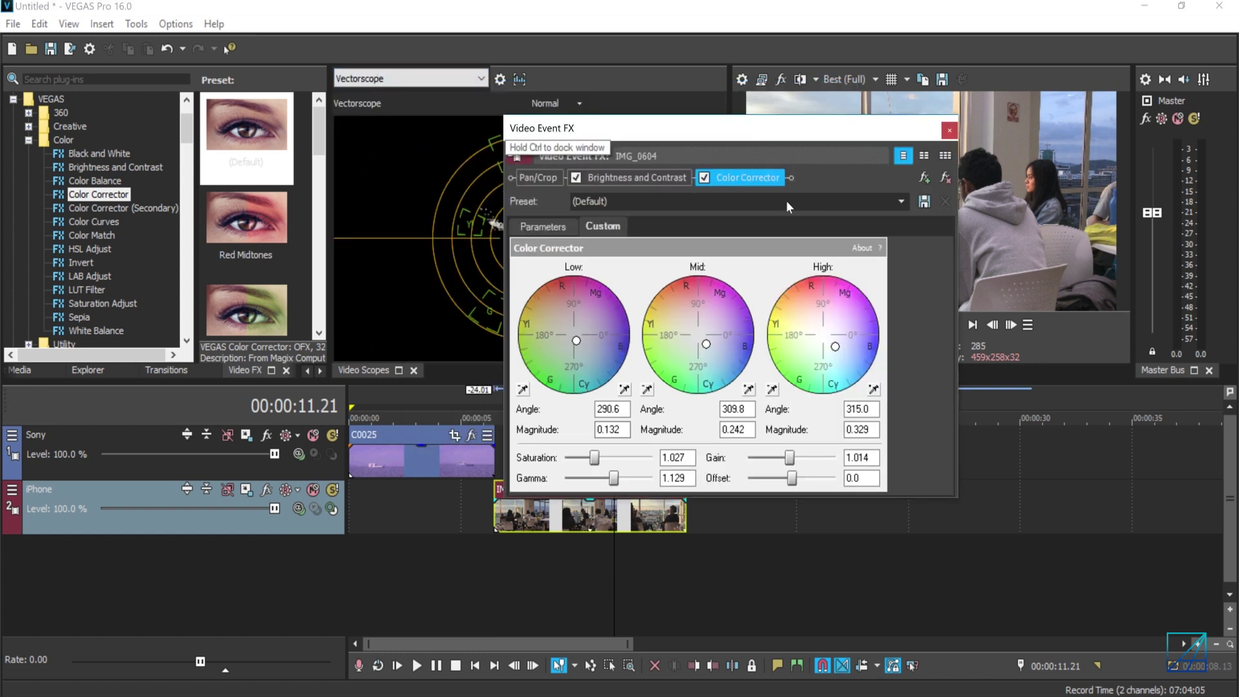
left_click_drag(787, 200, 749, 262)
mouse_move(703, 562)
left_mouse_down()
mouse_move(728, 563)
mouse_move(683, 563)
mouse_move(711, 567)
left_mouse_up()
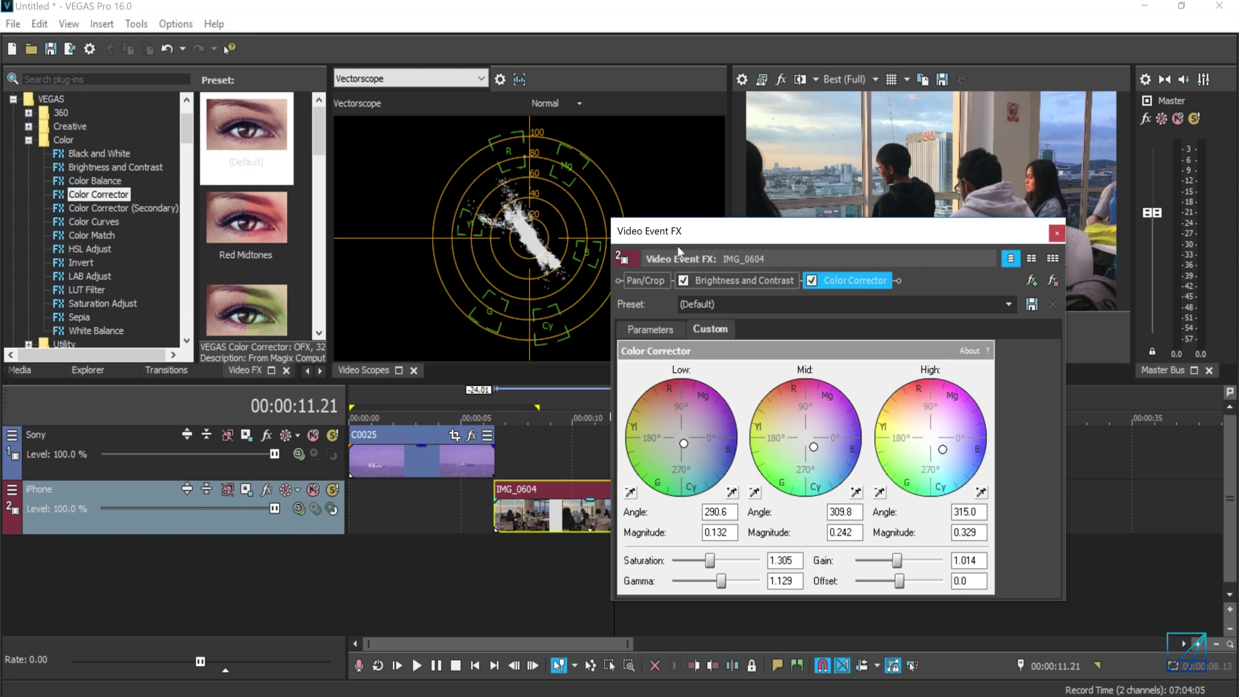
left_click_drag(678, 248, 743, 230)
left_click(518, 528)
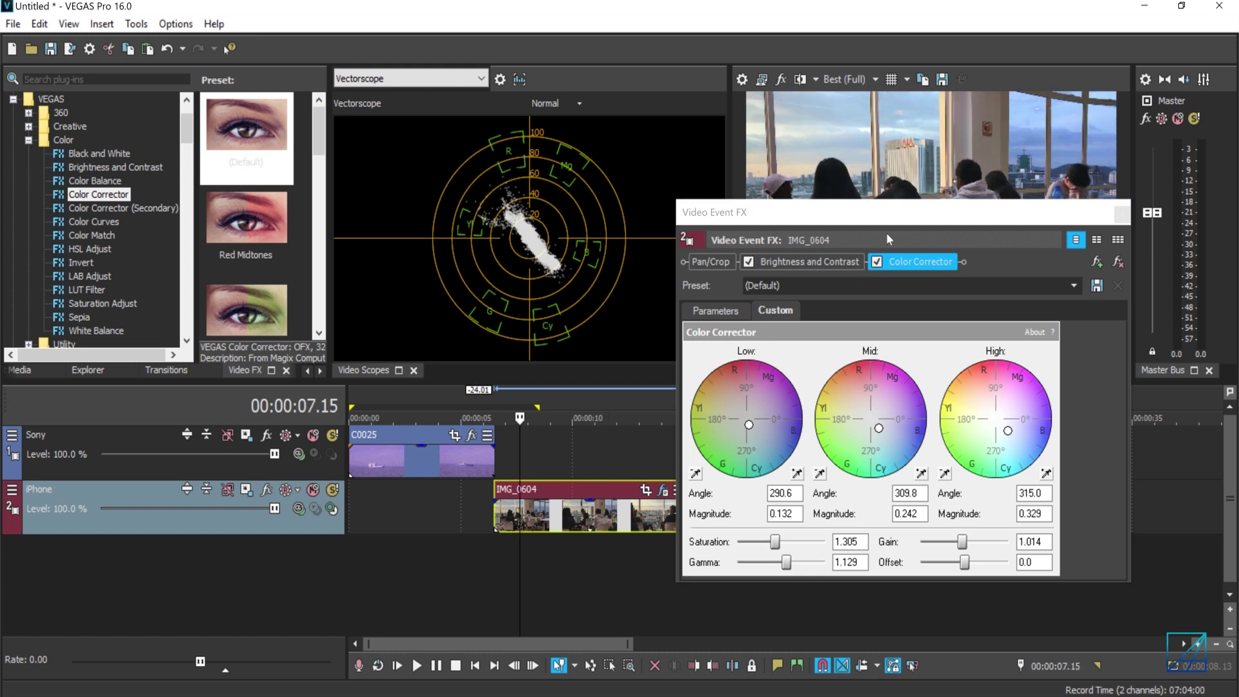
left_click_drag(887, 213, 457, 235)
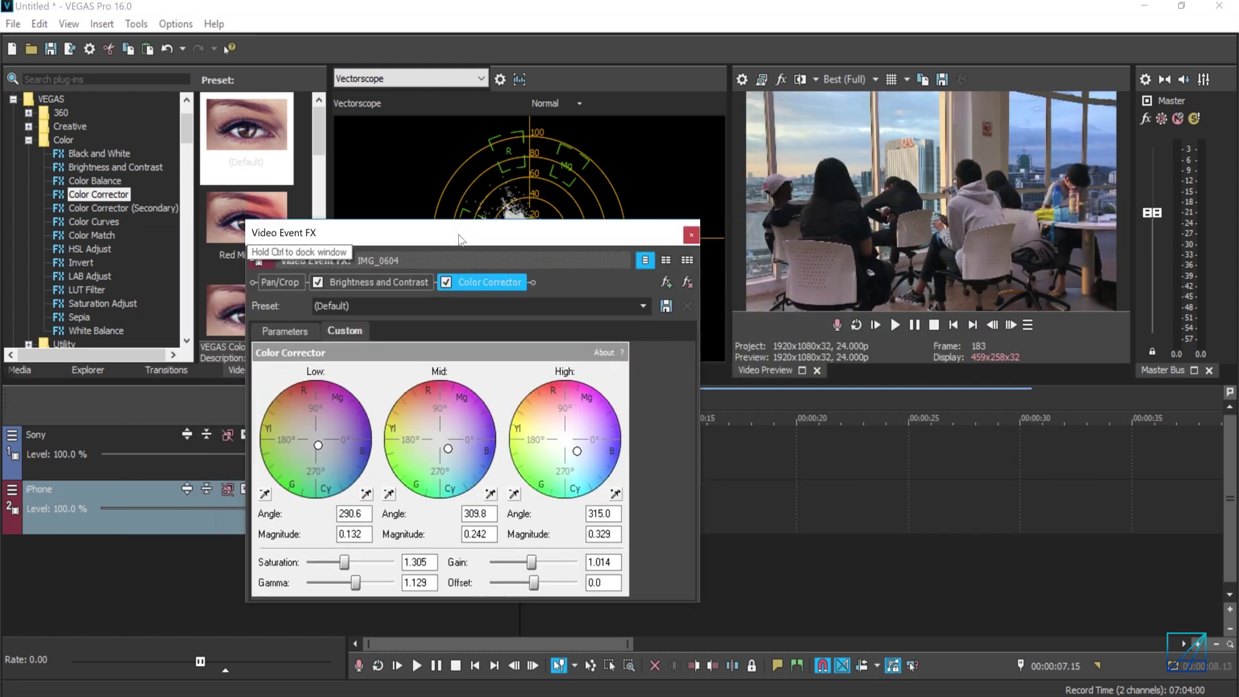
Step: Review the graded iPhone clip around 00:00:08–00:00:10, then move to ferry clip C0025 at 00:00:01.21
left_click(691, 238)
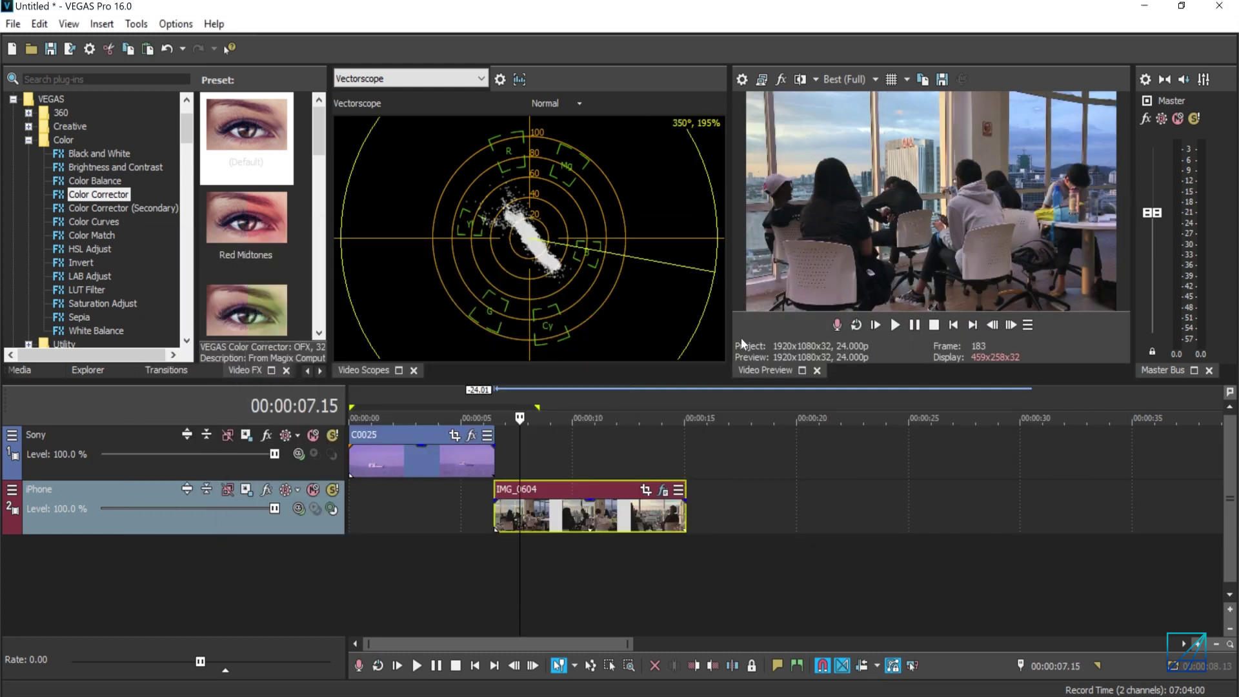
left_click(545, 467)
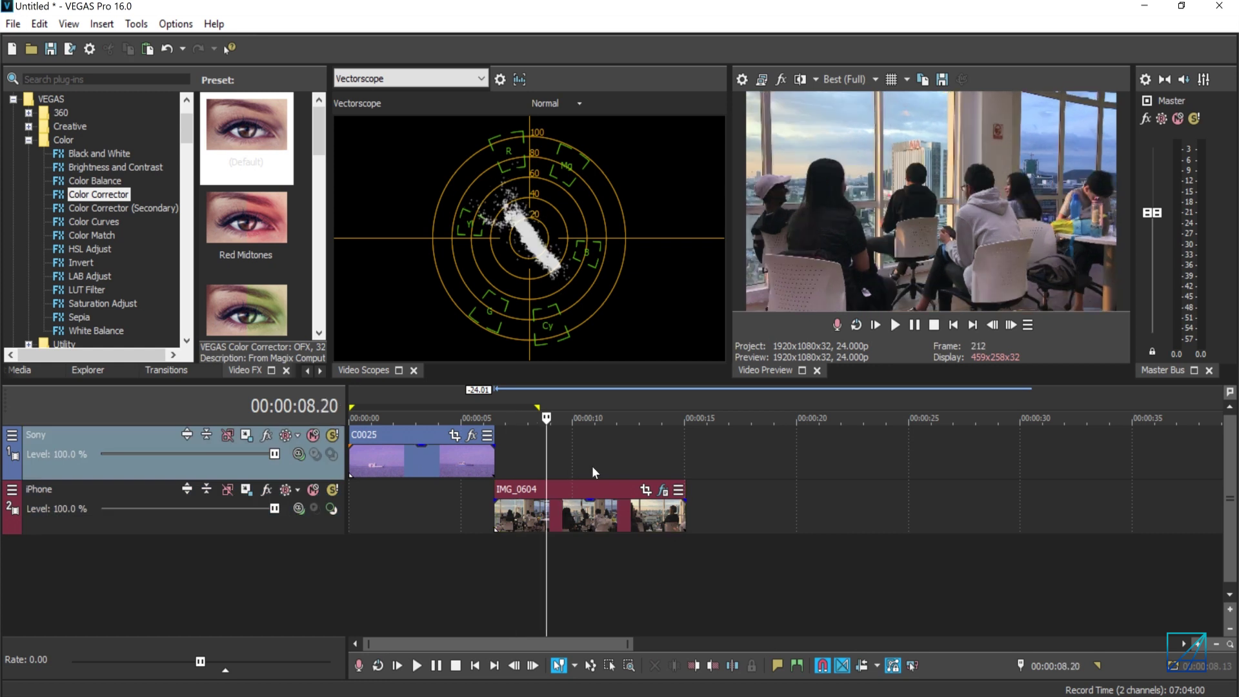
left_click(593, 472)
left_click(565, 468)
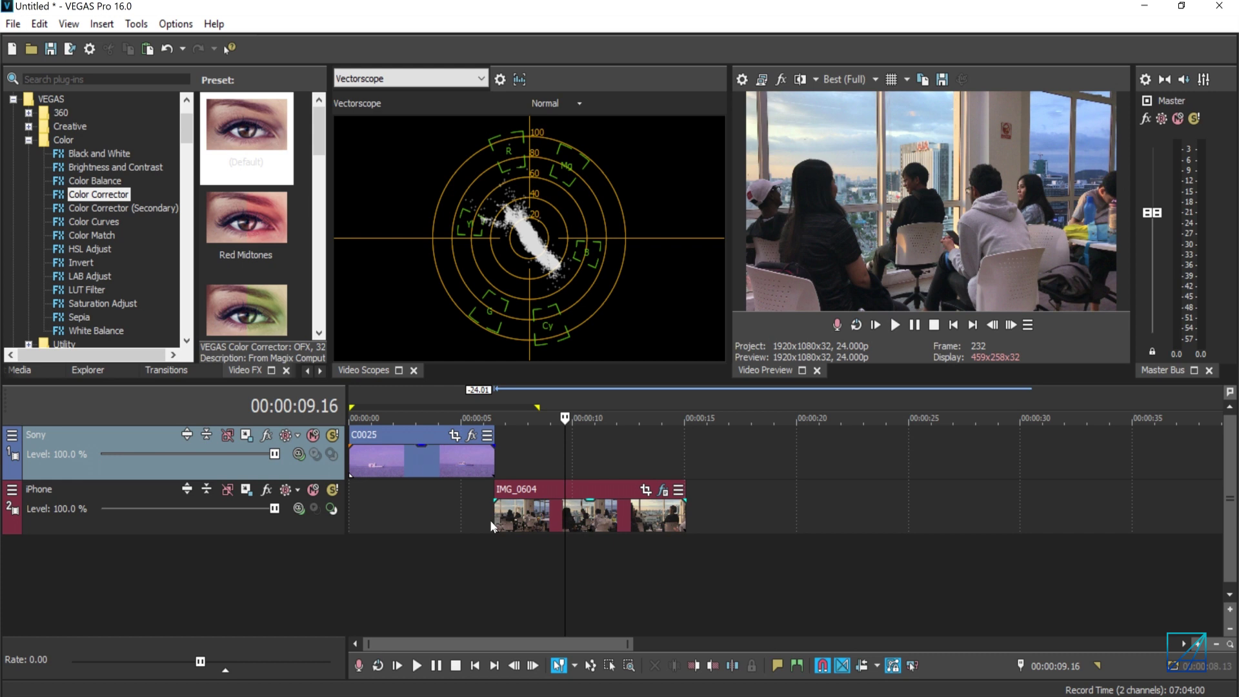
left_click(390, 507)
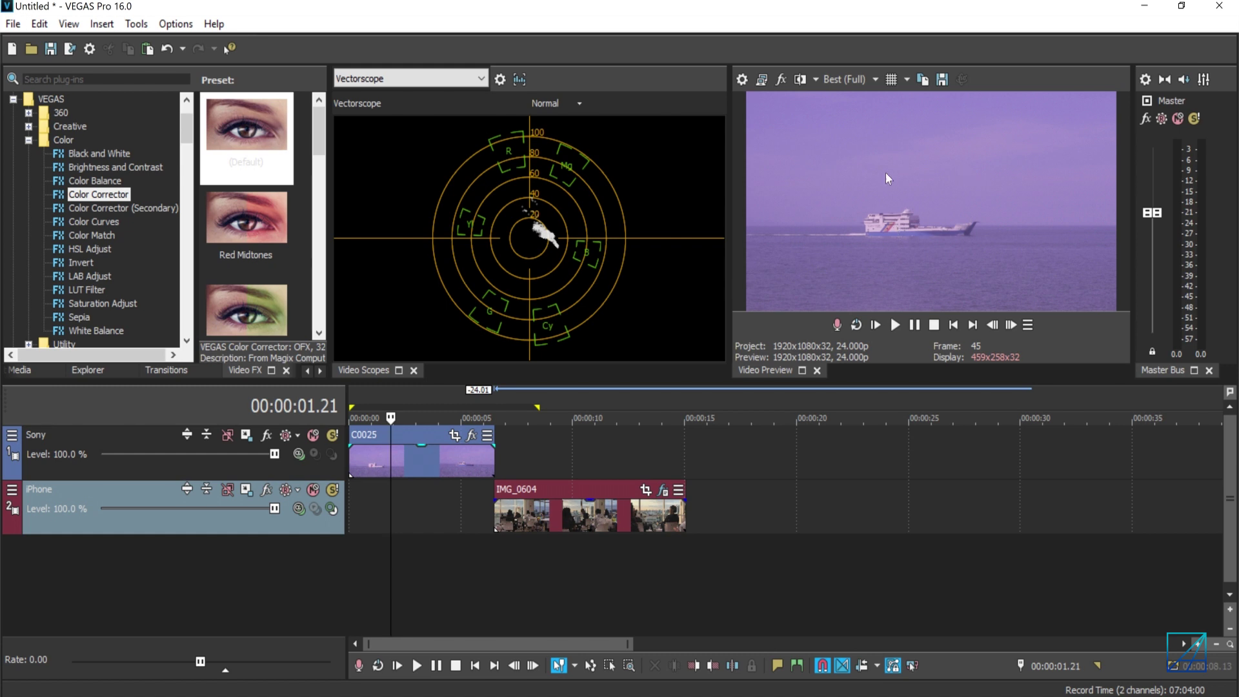
Step: Show the luminance histogram and apply default Color Corrector and Brightness and Contrast to C0025
left_click(459, 78)
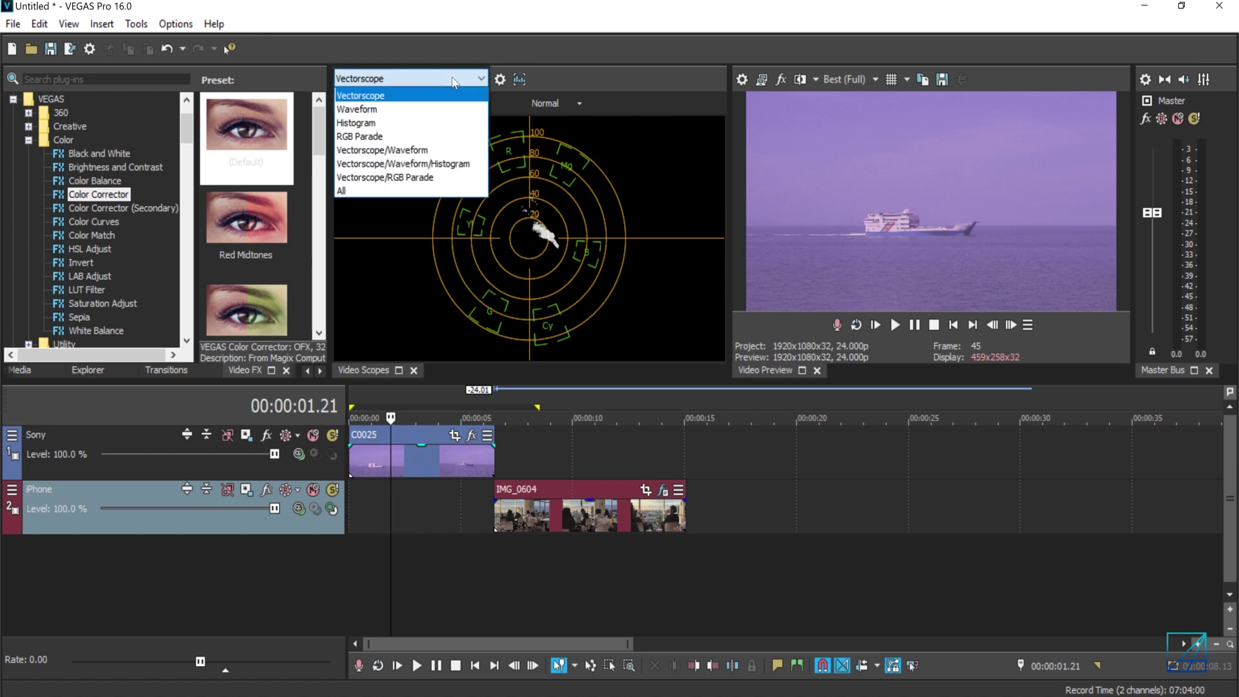
left_click(413, 123)
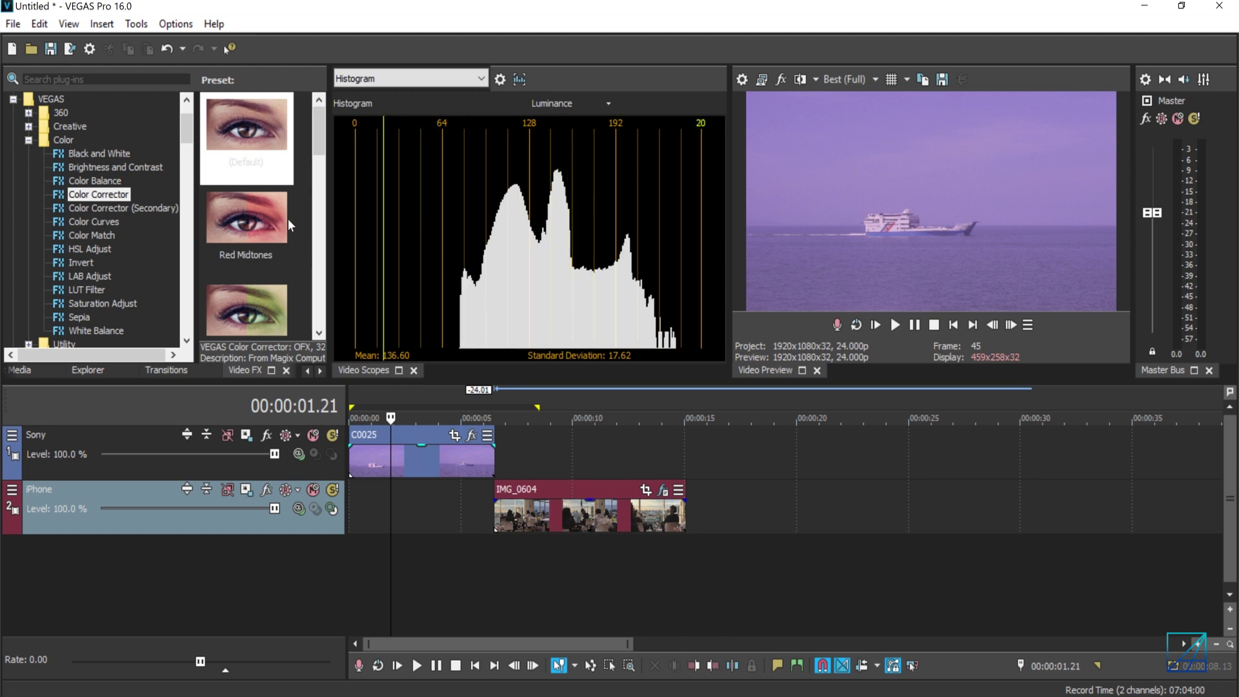
left_click(244, 133)
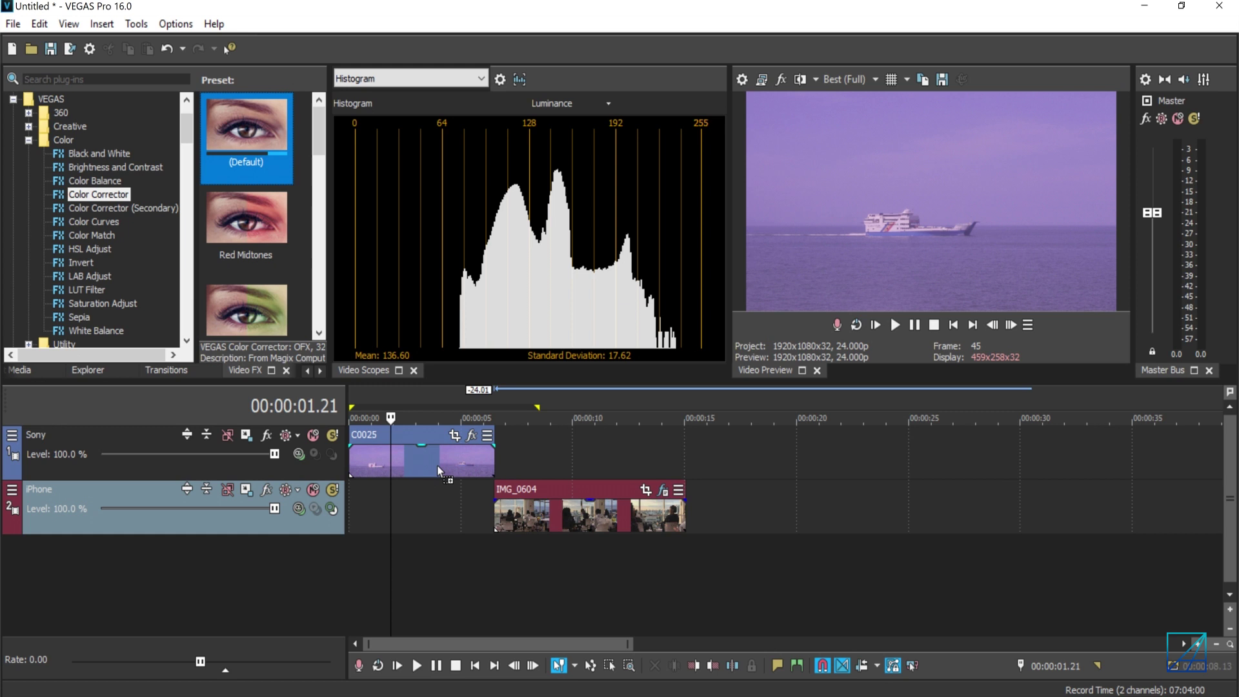
left_click_drag(437, 466, 436, 466)
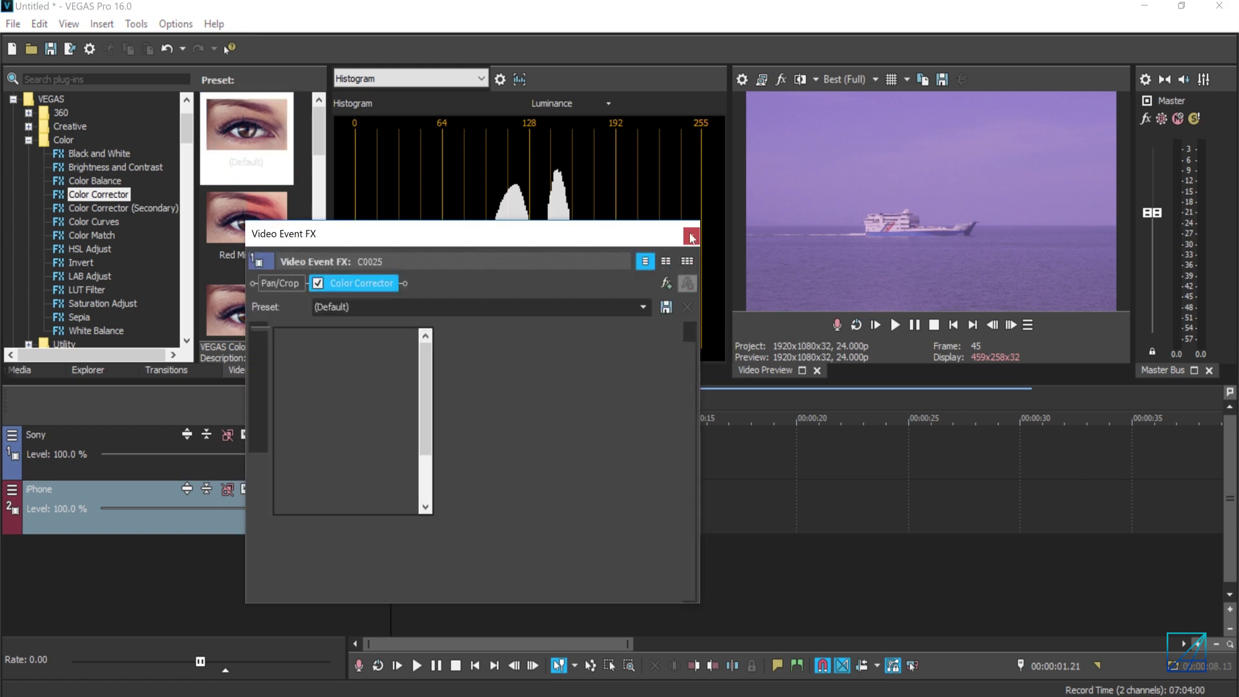
left_click(691, 237)
left_click(116, 167)
left_click_drag(244, 133, 410, 474)
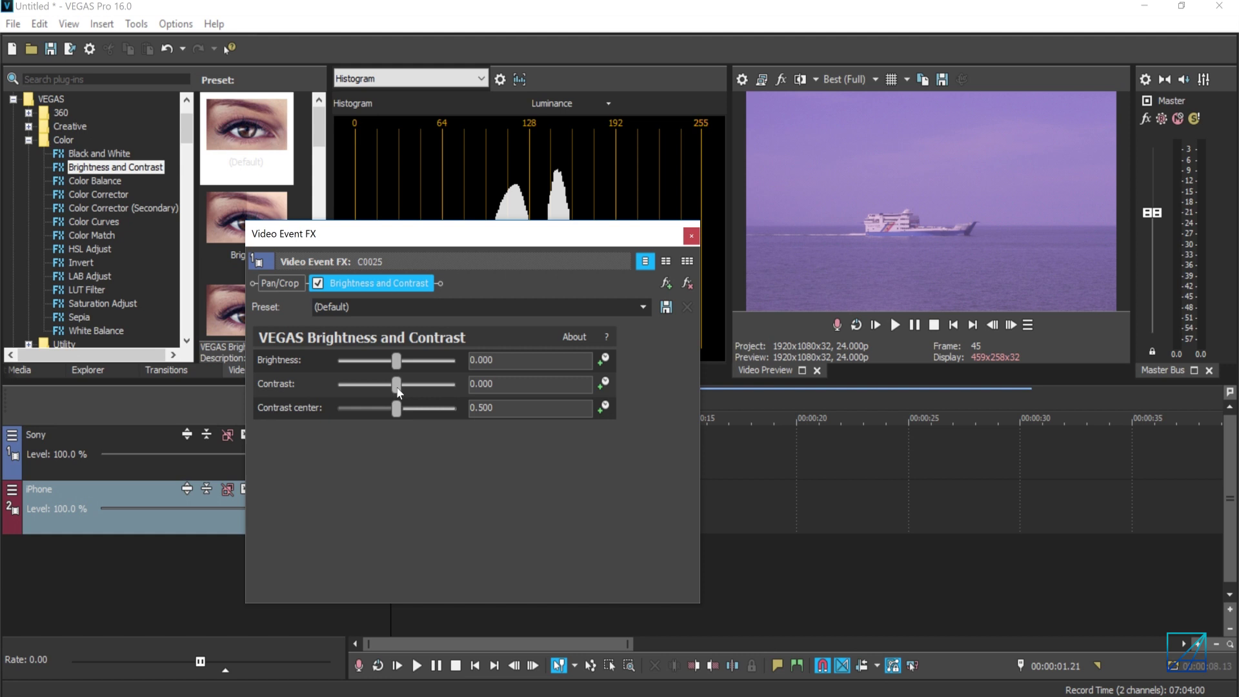
Step: Set C0025's Contrast to 0.415 and Contrast center to 0.714
left_click_drag(398, 389, 402, 391)
left_click_drag(469, 246, 531, 299)
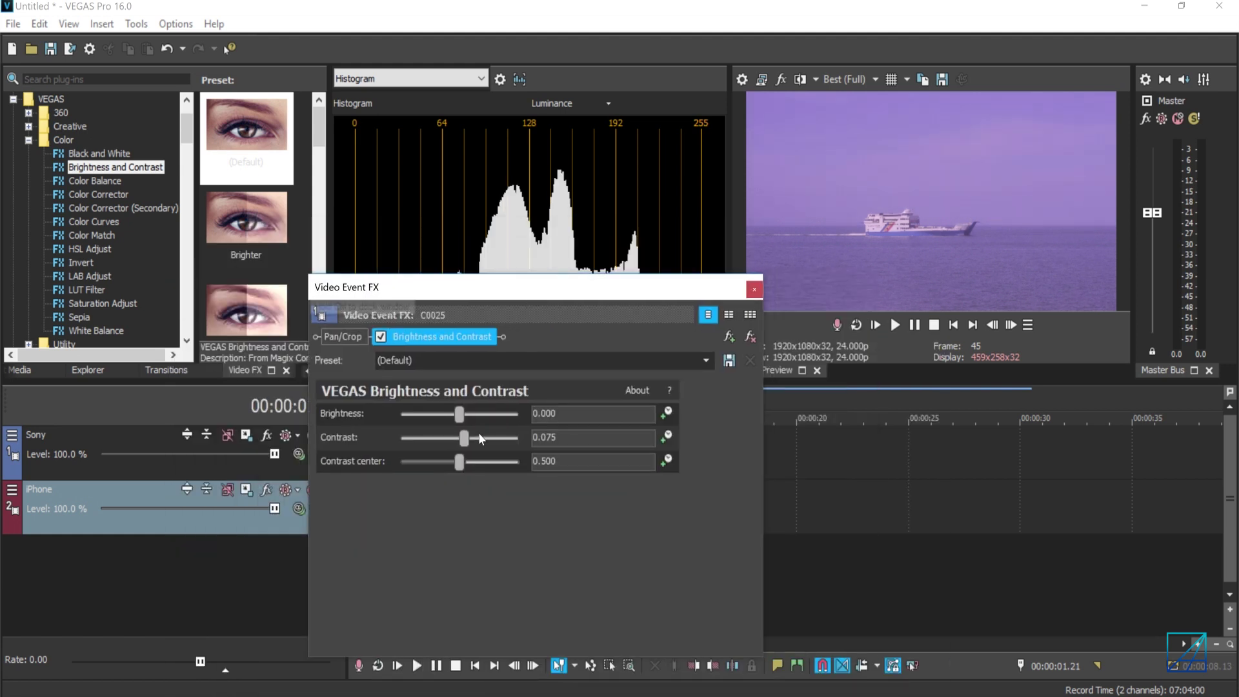
left_click_drag(465, 439, 483, 440)
left_click_drag(413, 286, 887, 409)
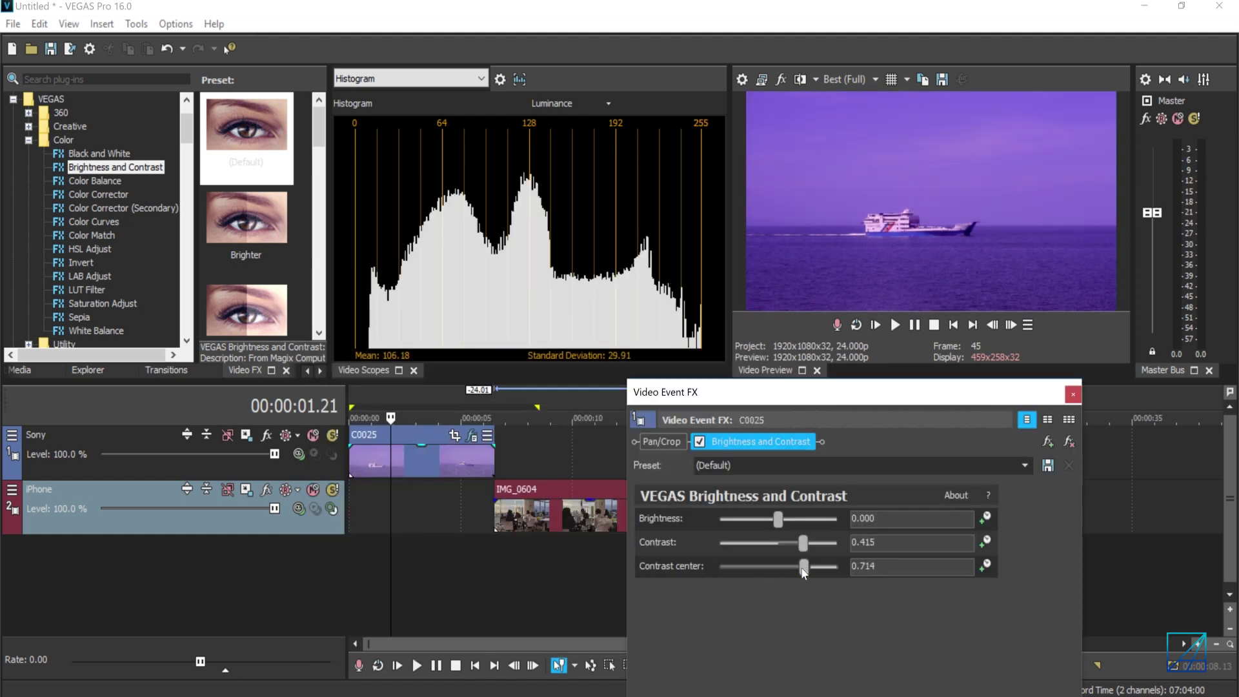
left_click(481, 78)
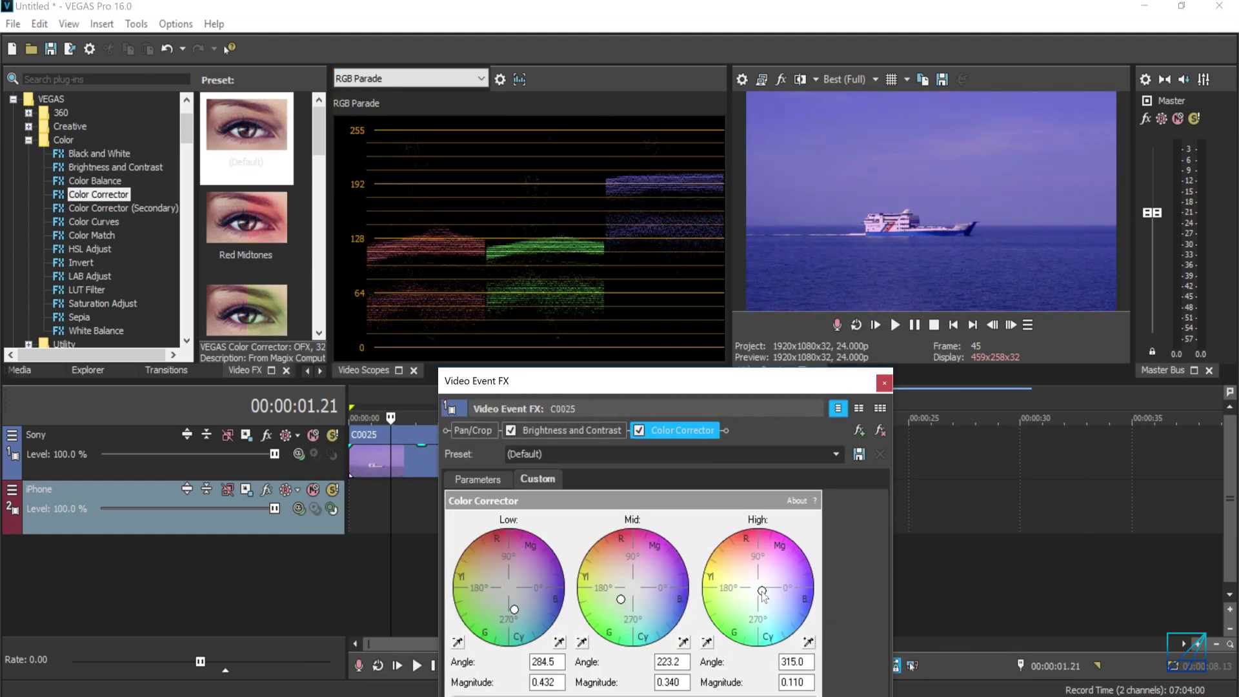
Step: Tint C0025's highlights toward blue, lower red and raise green in curves, and set contrast center to 0.667
left_click_drag(572, 383, 734, 347)
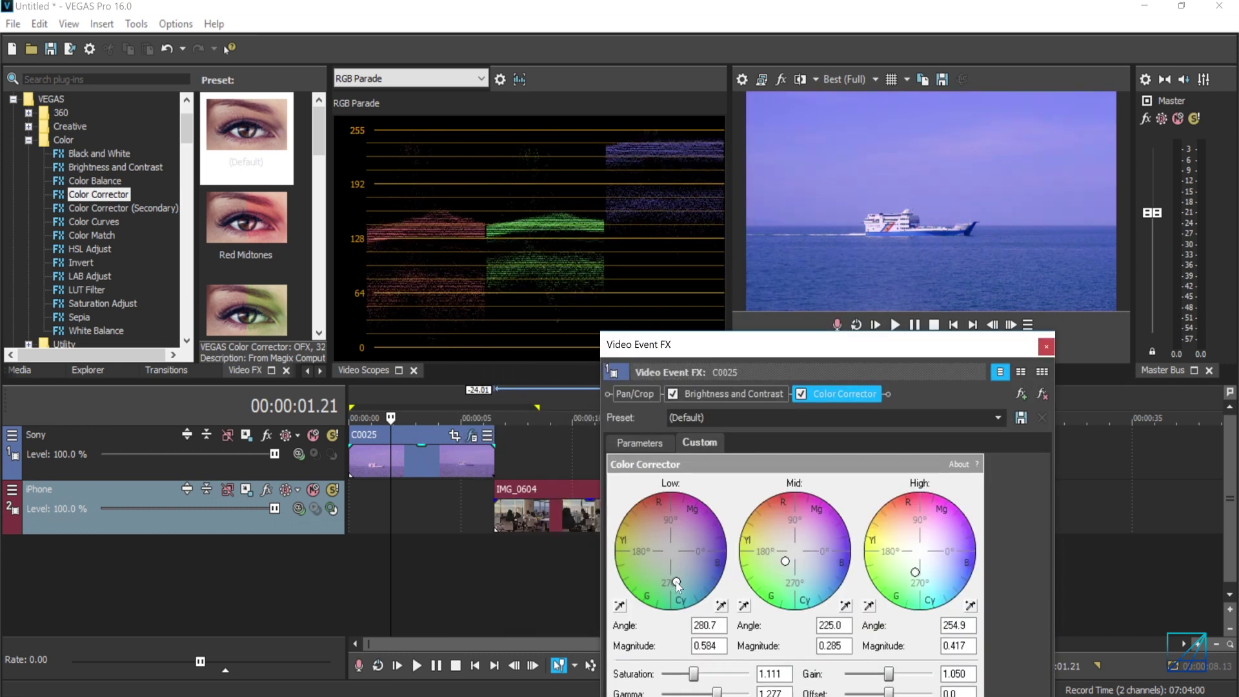
left_click_drag(916, 572, 916, 584)
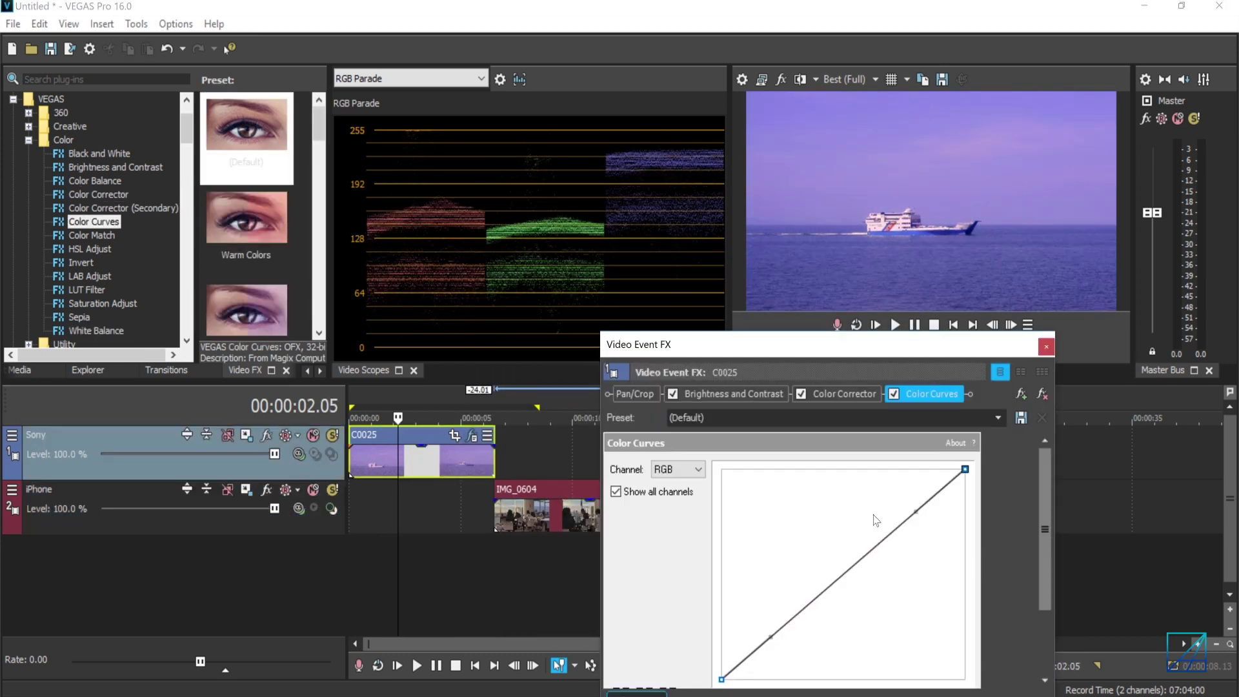
left_click_drag(876, 520, 897, 499)
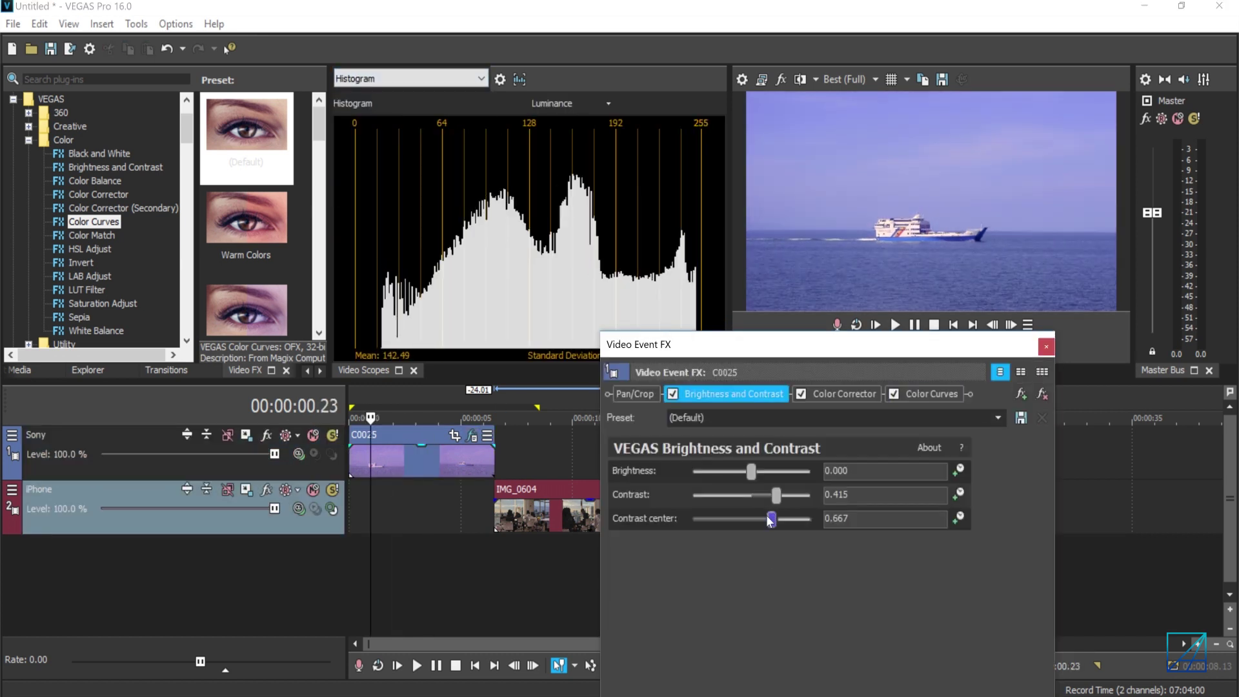
left_click_drag(765, 496, 781, 496)
Step: Select ferry clip C0025, keep the scope on RGB Parade, and park the time at 00:00:02.13
left_click(424, 482)
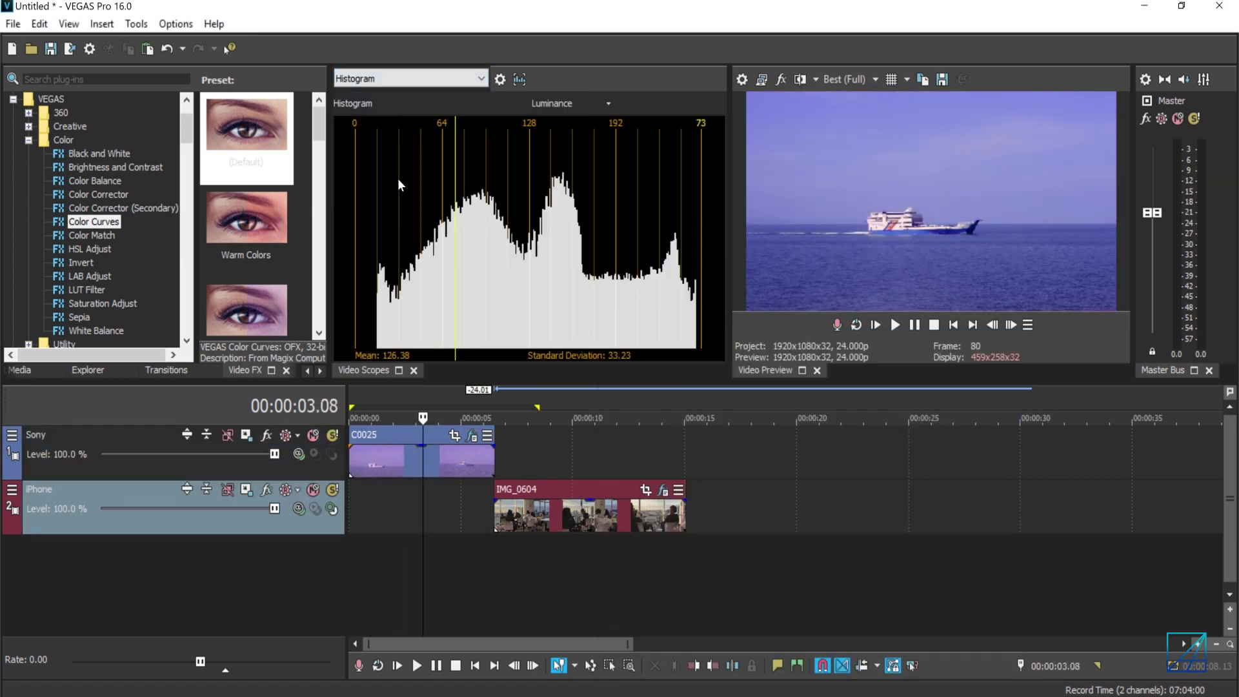
left_click(395, 461)
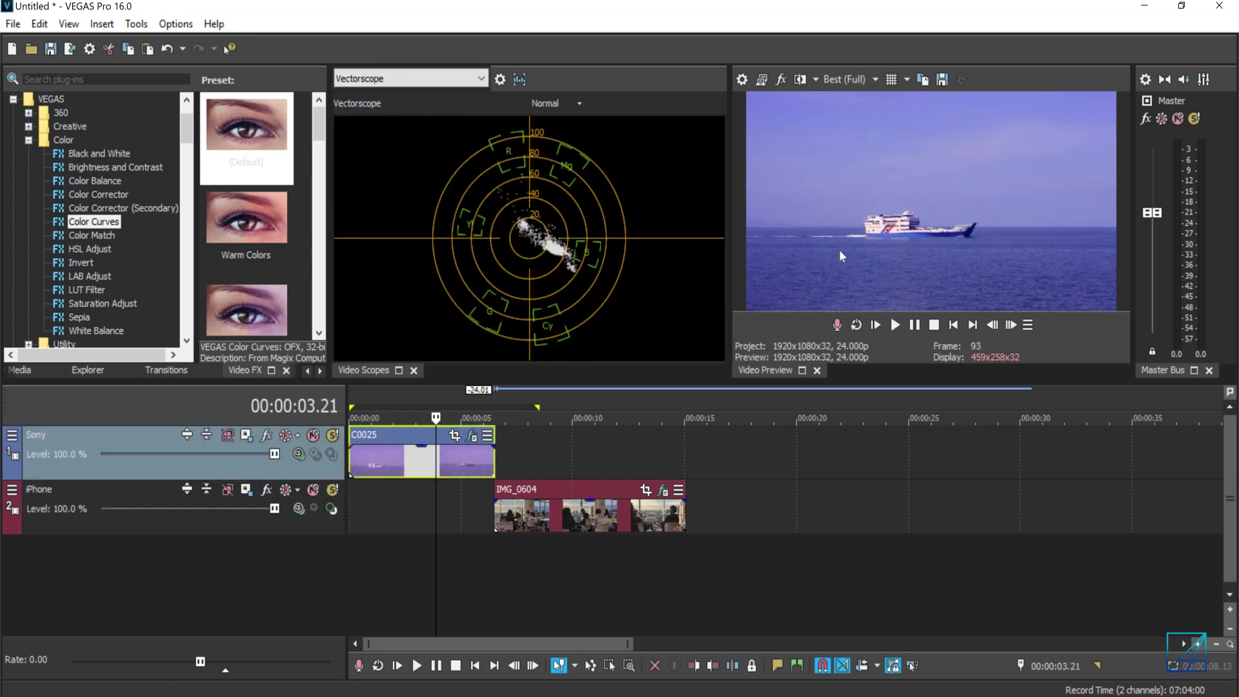
left_click(480, 78)
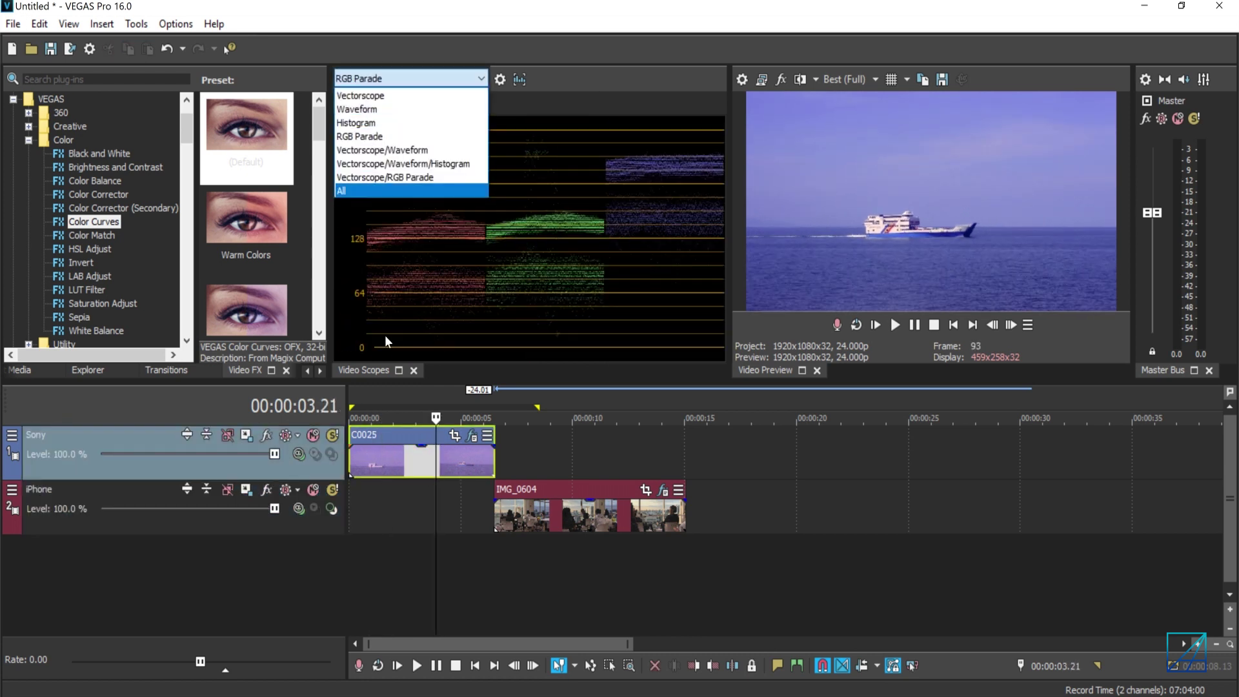
left_click(384, 335)
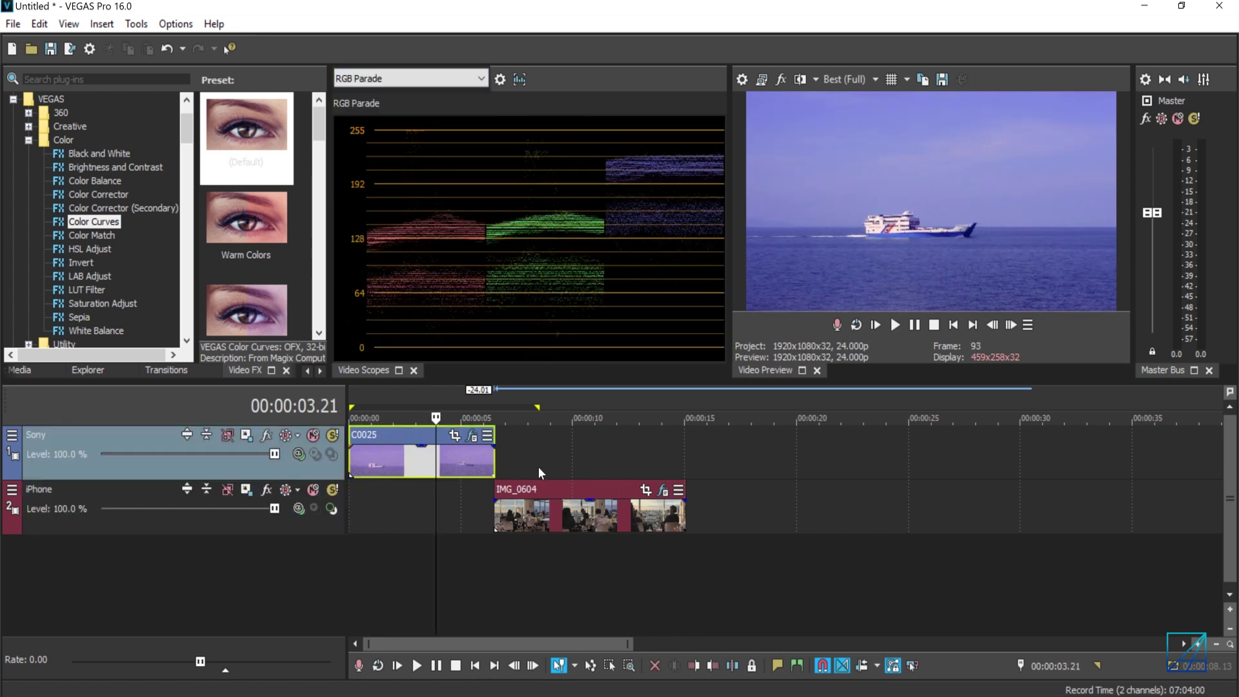
left_click(405, 511)
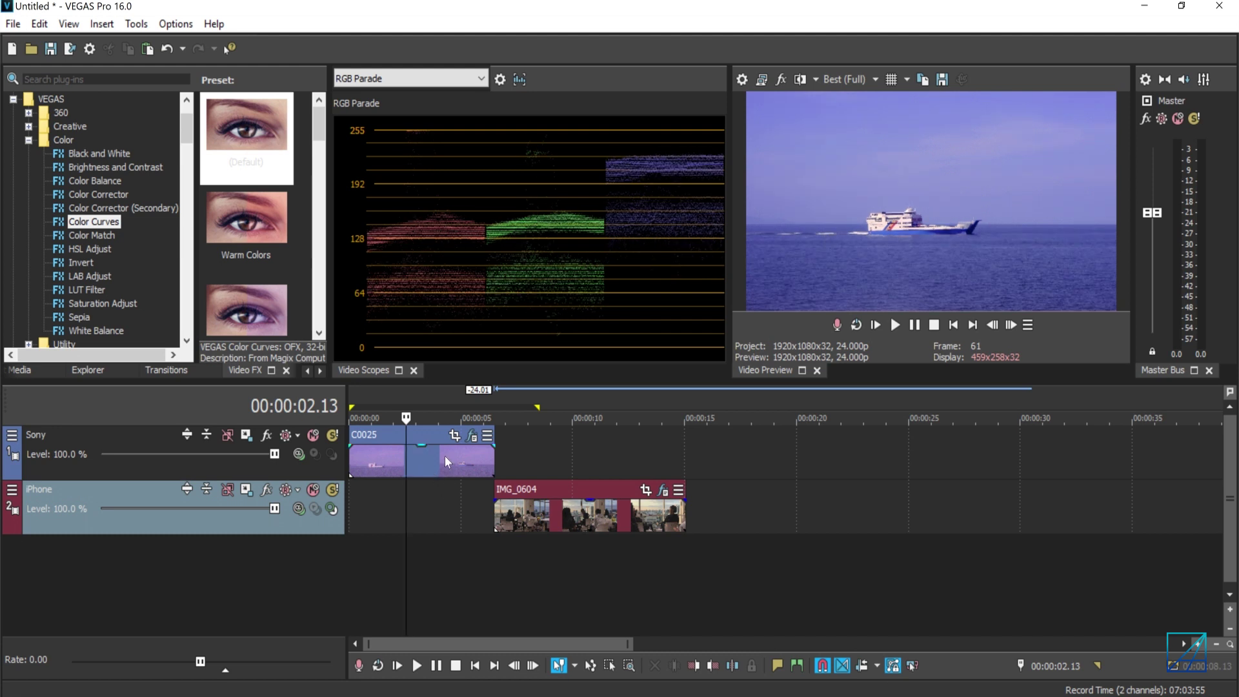
Step: Review C0025's Brightness and Contrast, then show Color Corrector wheels: Low 274.8/0.373, Mid 225.0/0.285, High 187.1/0.375
left_click(472, 436)
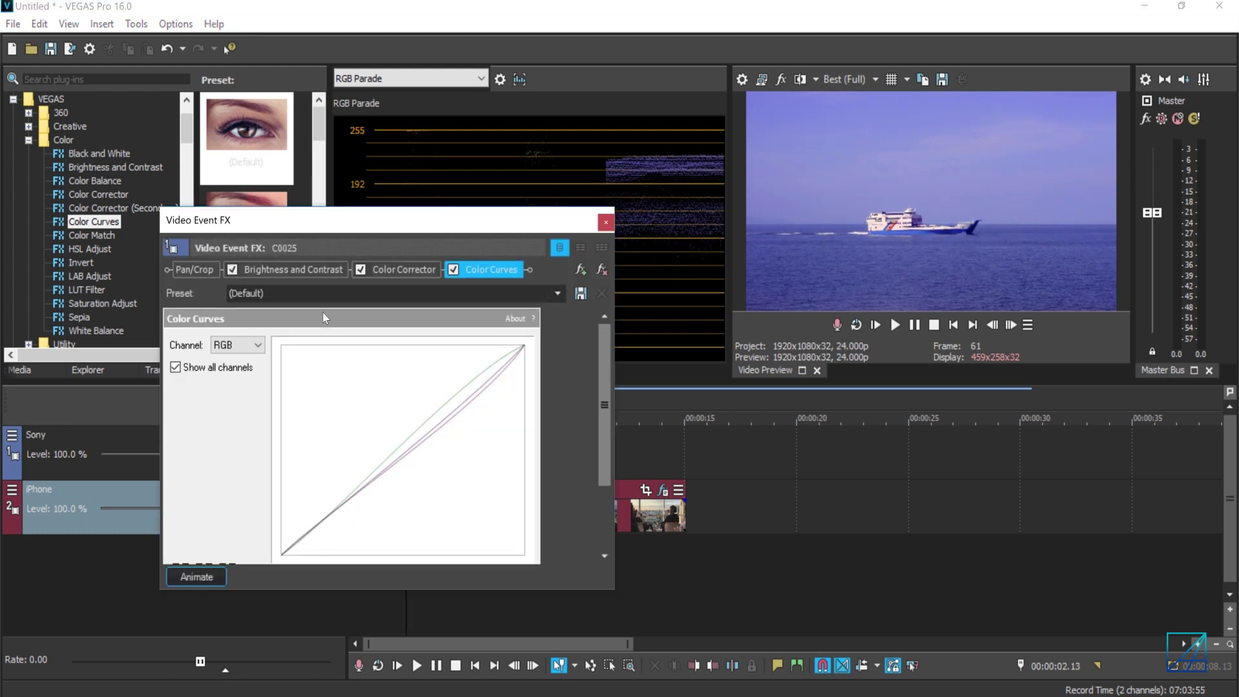
left_click(315, 270)
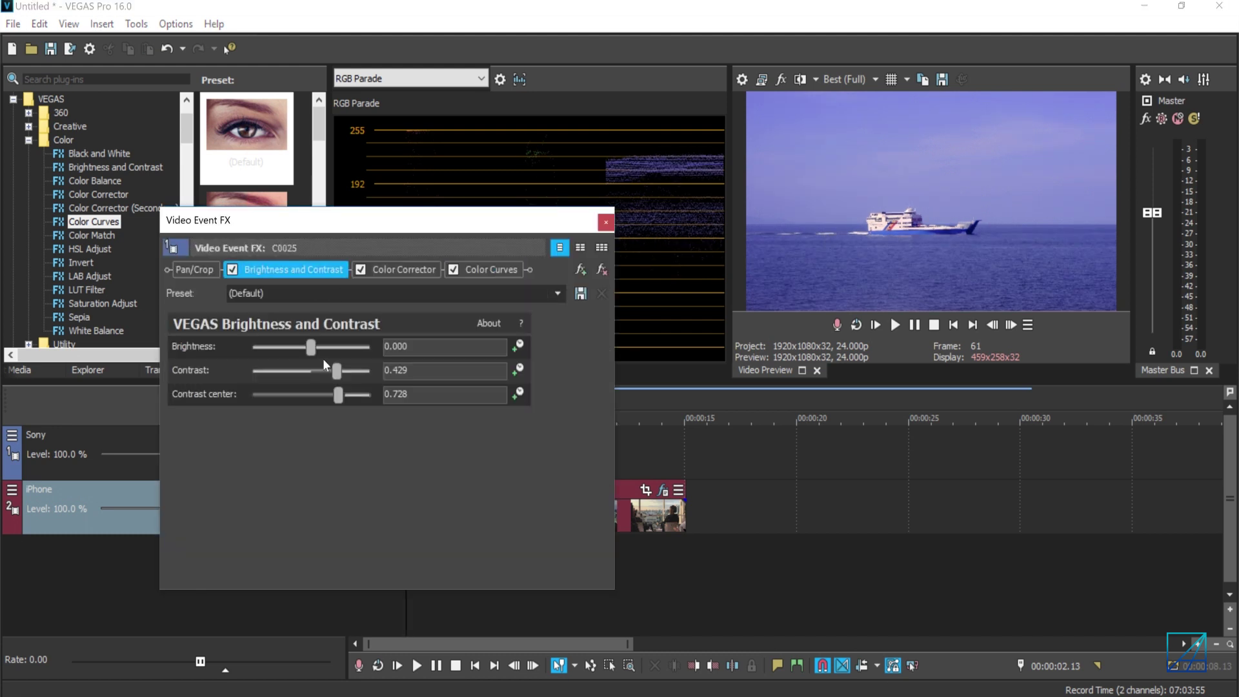
left_click(407, 270)
left_click(260, 318)
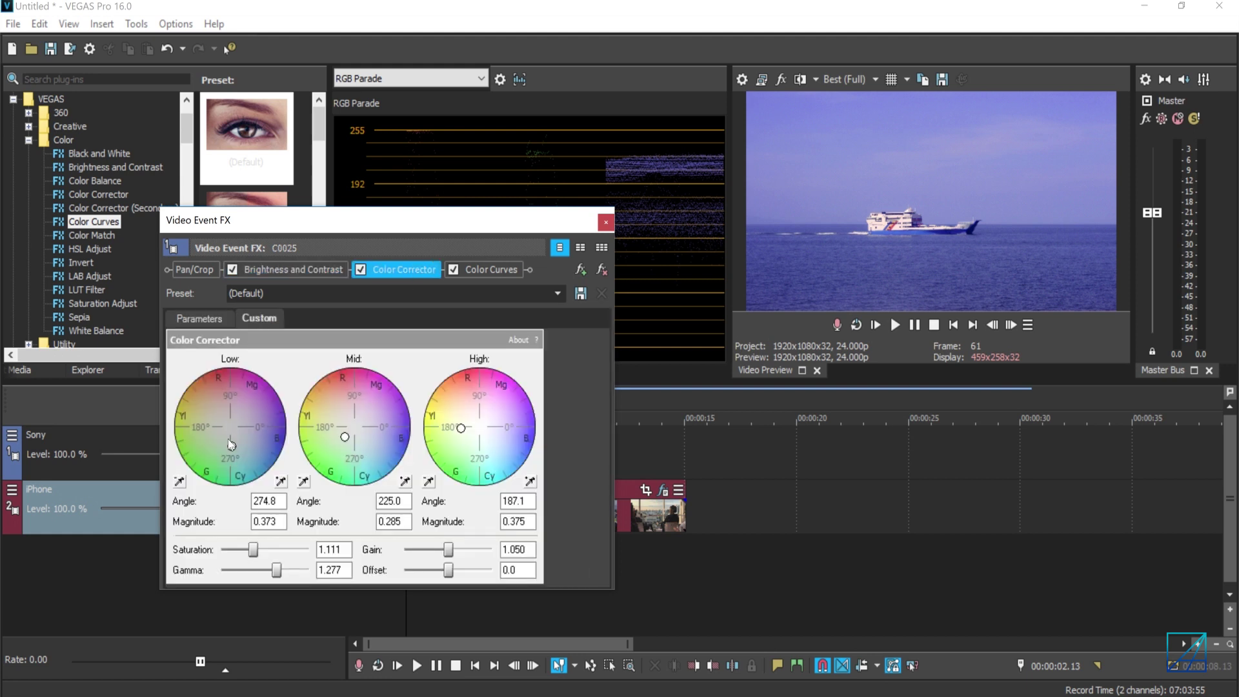
scroll(242, 443, "down", 2)
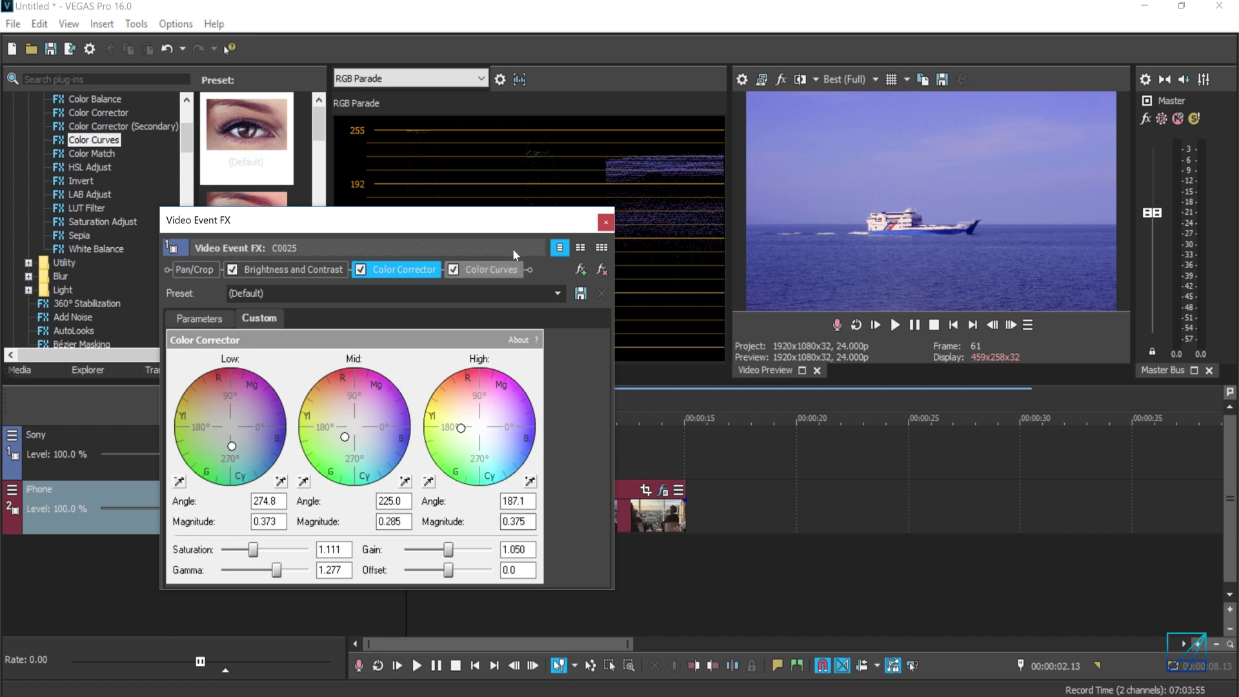
left_click_drag(512, 249, 819, 389)
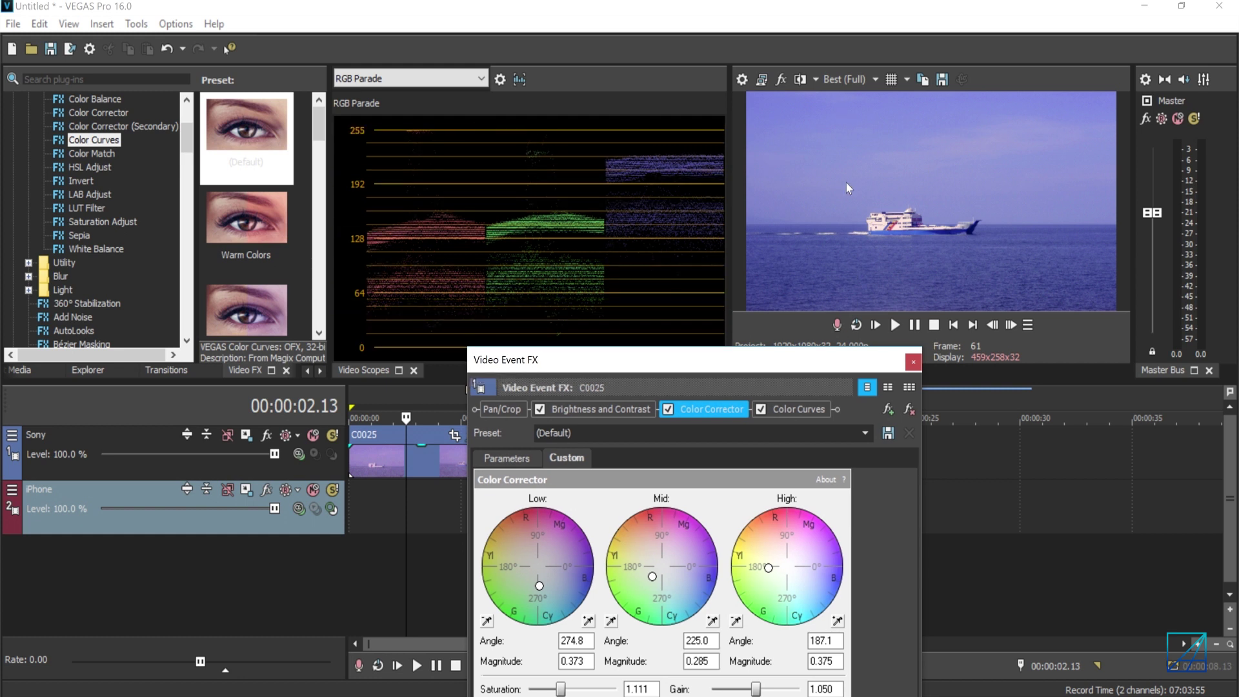
left_click_drag(776, 366, 373, 160)
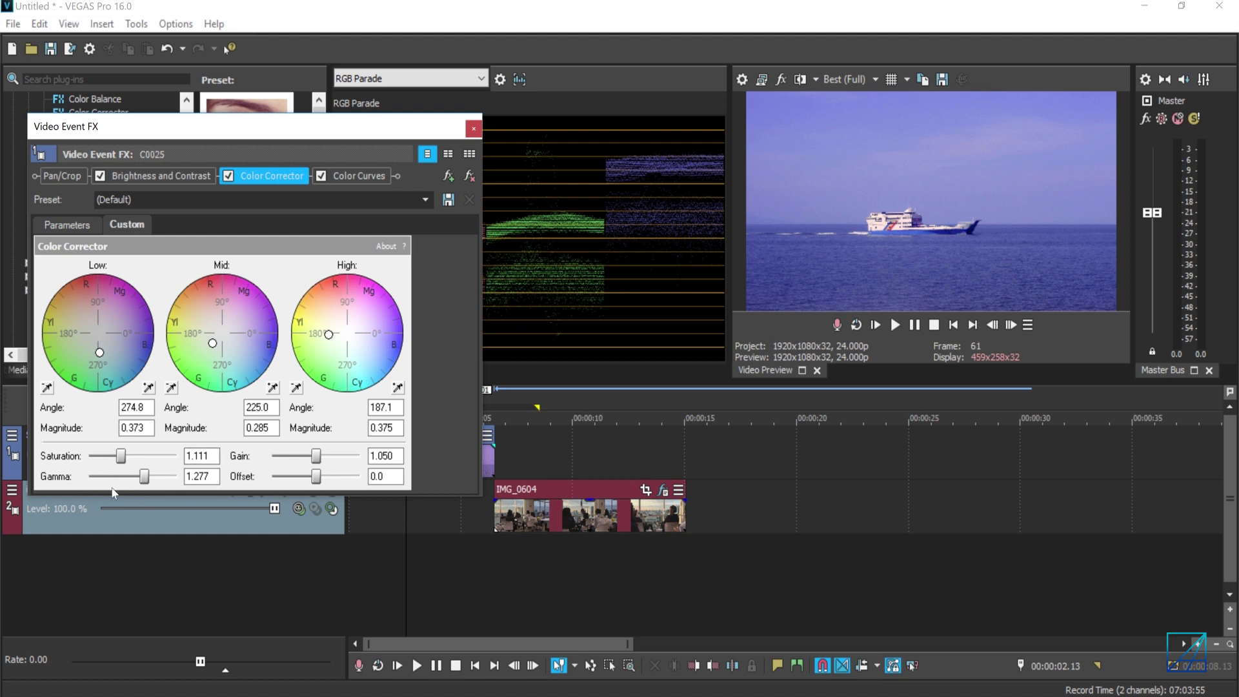
Step: Show C0025's Color Curves settings and check the clip on the luminance Histogram scope
left_click(336, 176)
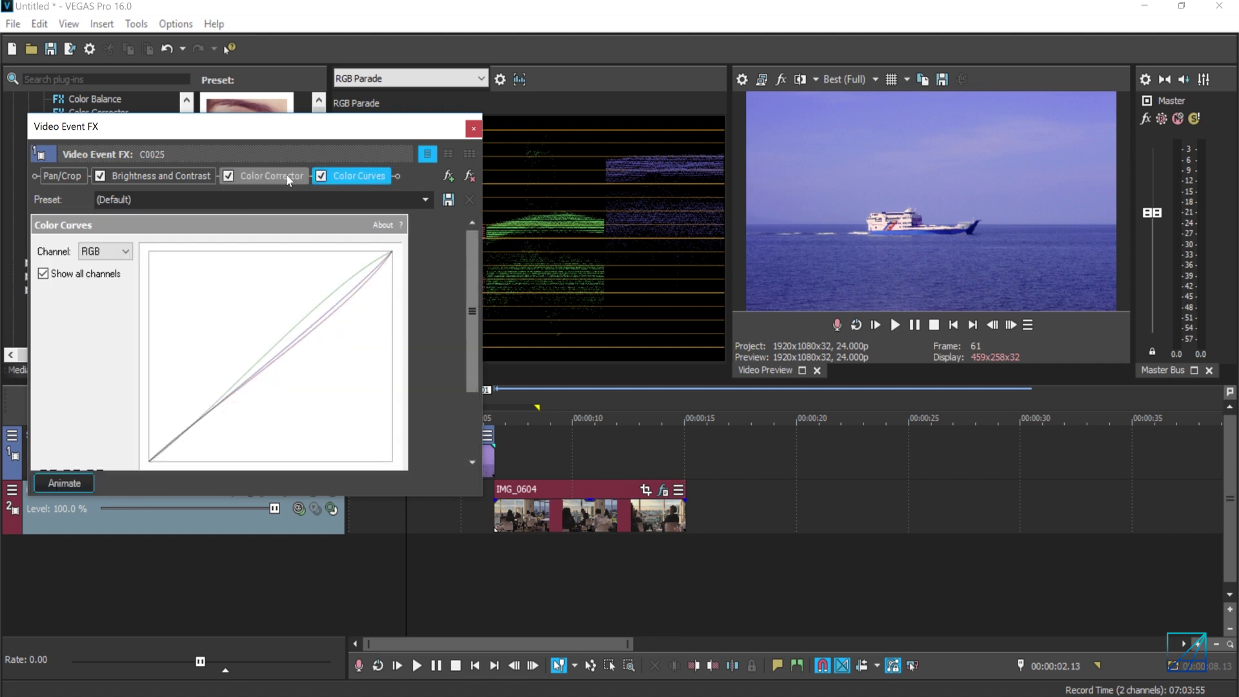
left_click(400, 78)
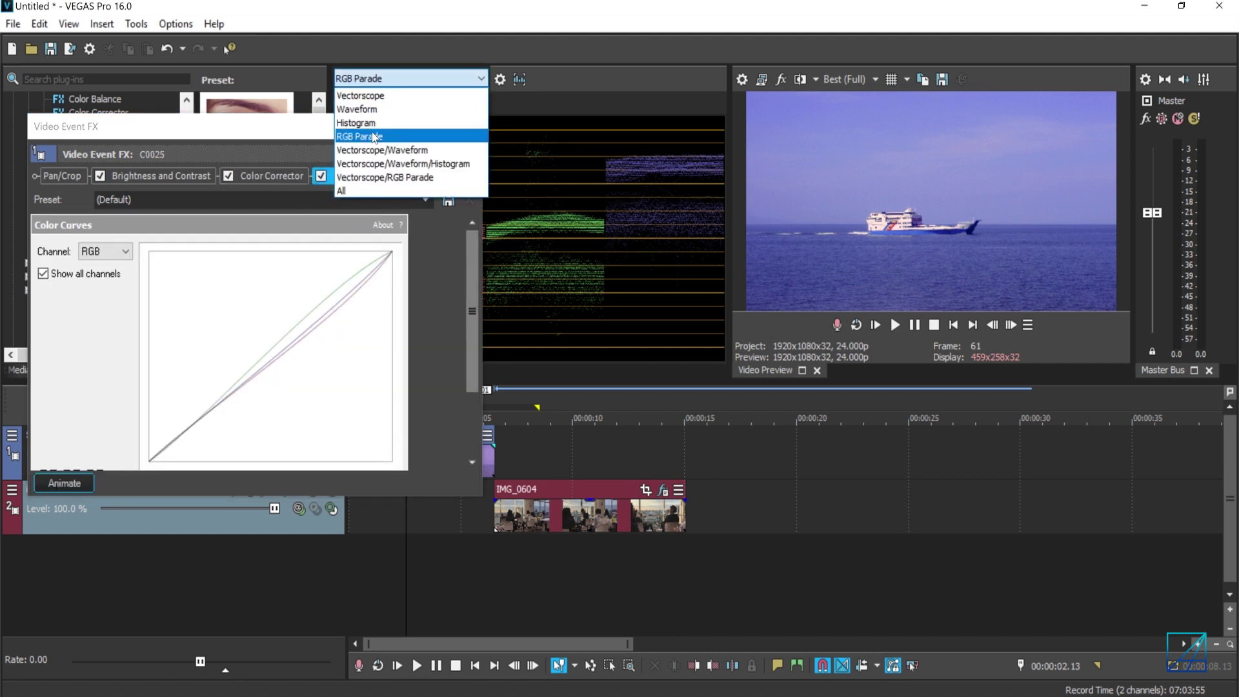
left_click(377, 120)
left_click_drag(162, 126, 490, 395)
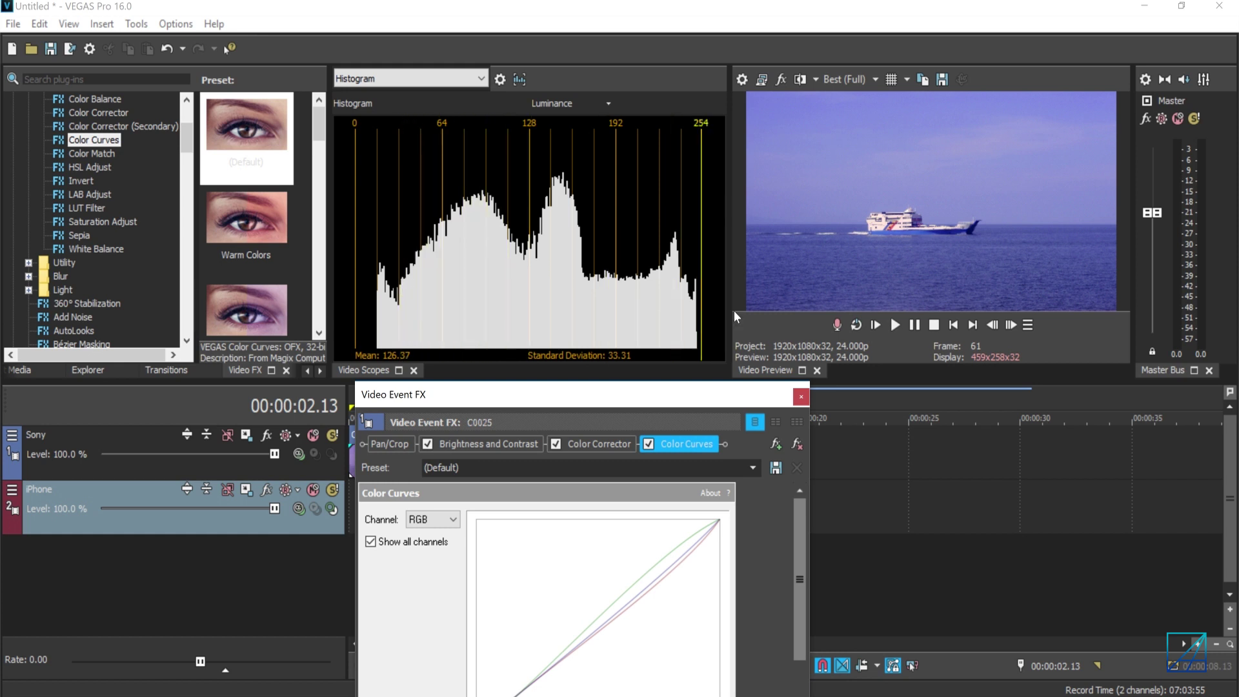
left_click_drag(678, 394, 536, 208)
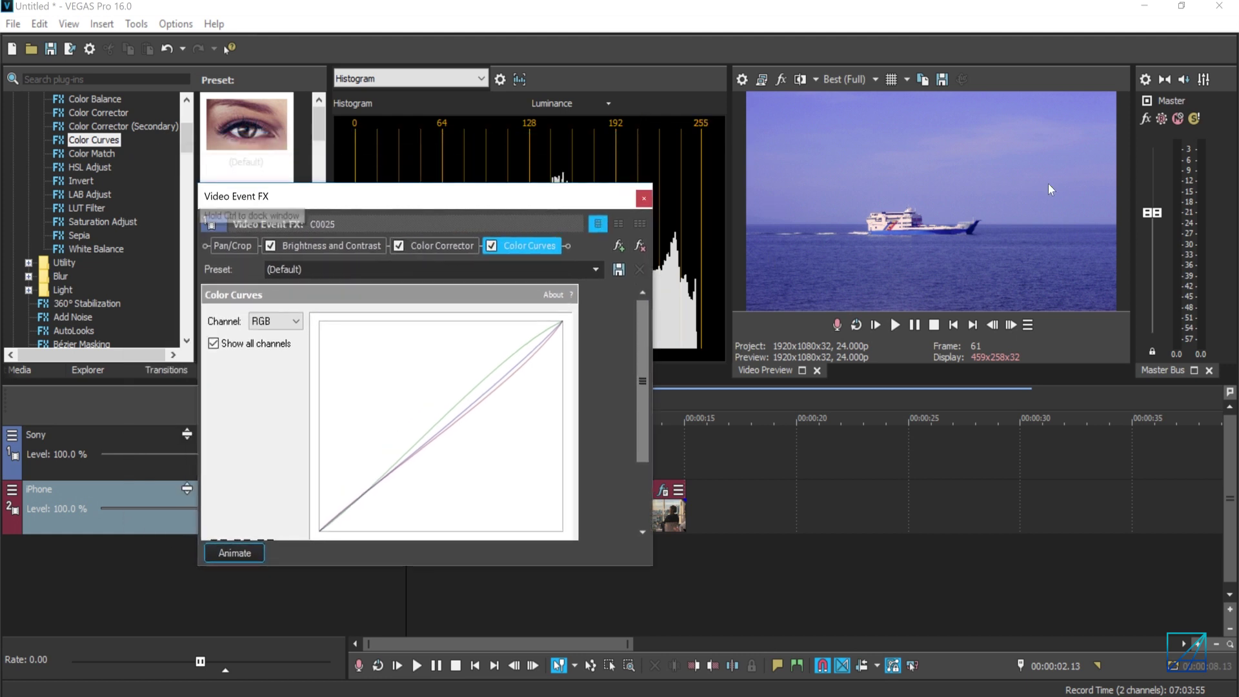
Step: Switch the video scope back to RGB Parade beside the Color Curves settings
left_click(446, 78)
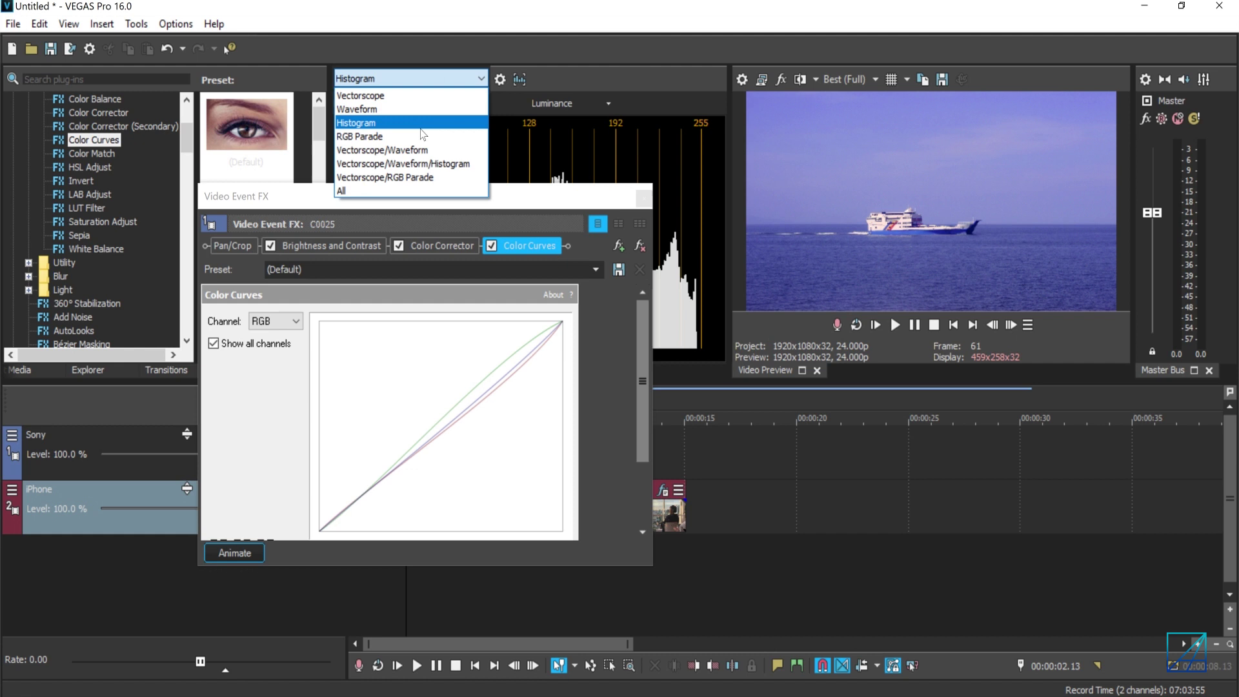
left_click(413, 174)
left_click_drag(413, 201, 360, 218)
left_click(243, 339)
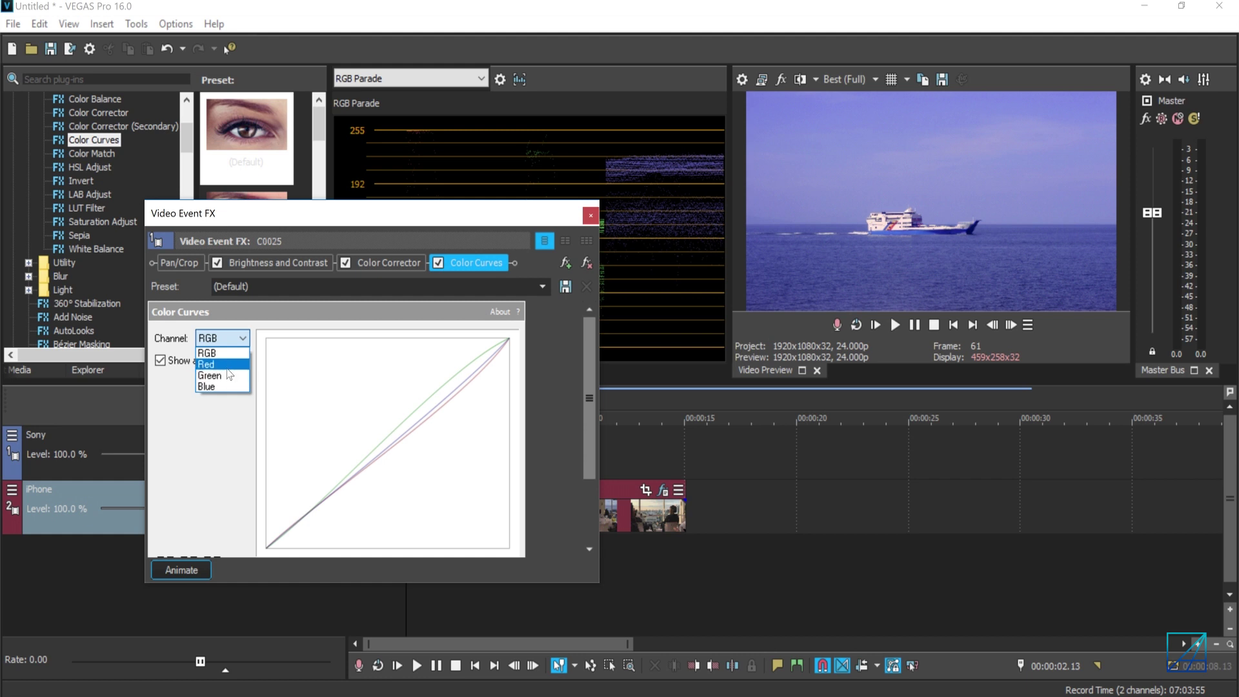
Step: Inspect C0025's Blue, Green and Red channel curves in turn
left_click(226, 414)
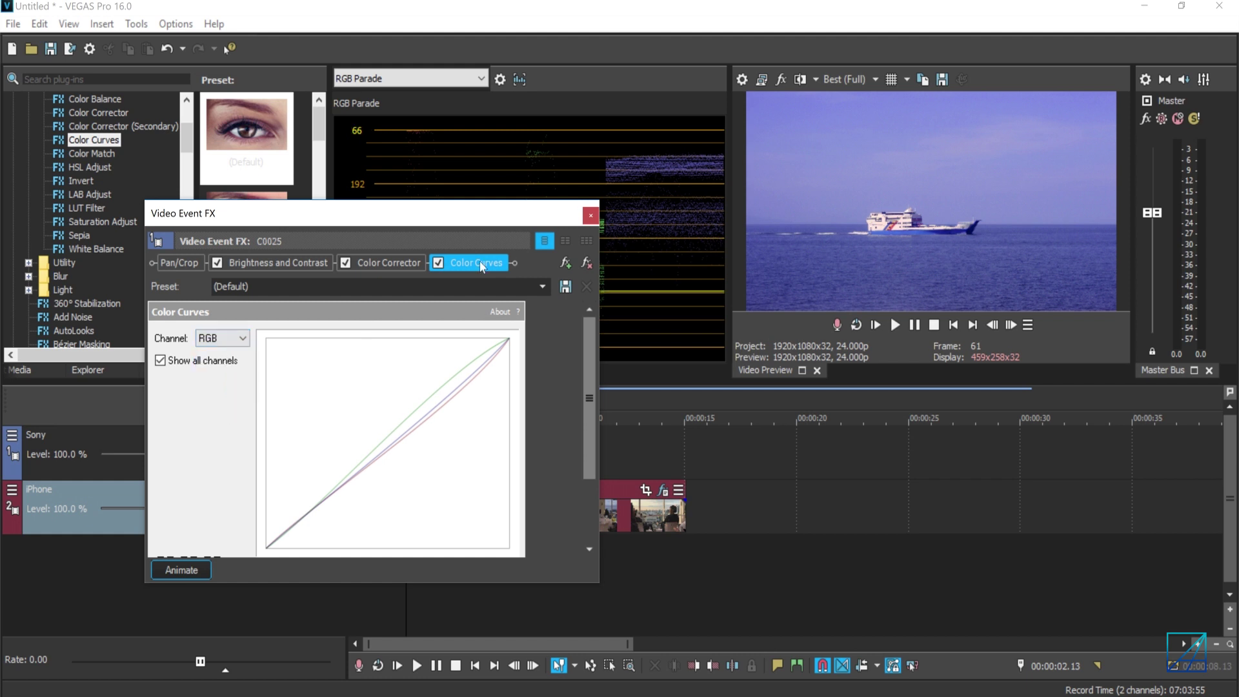
left_click(232, 339)
left_click(215, 387)
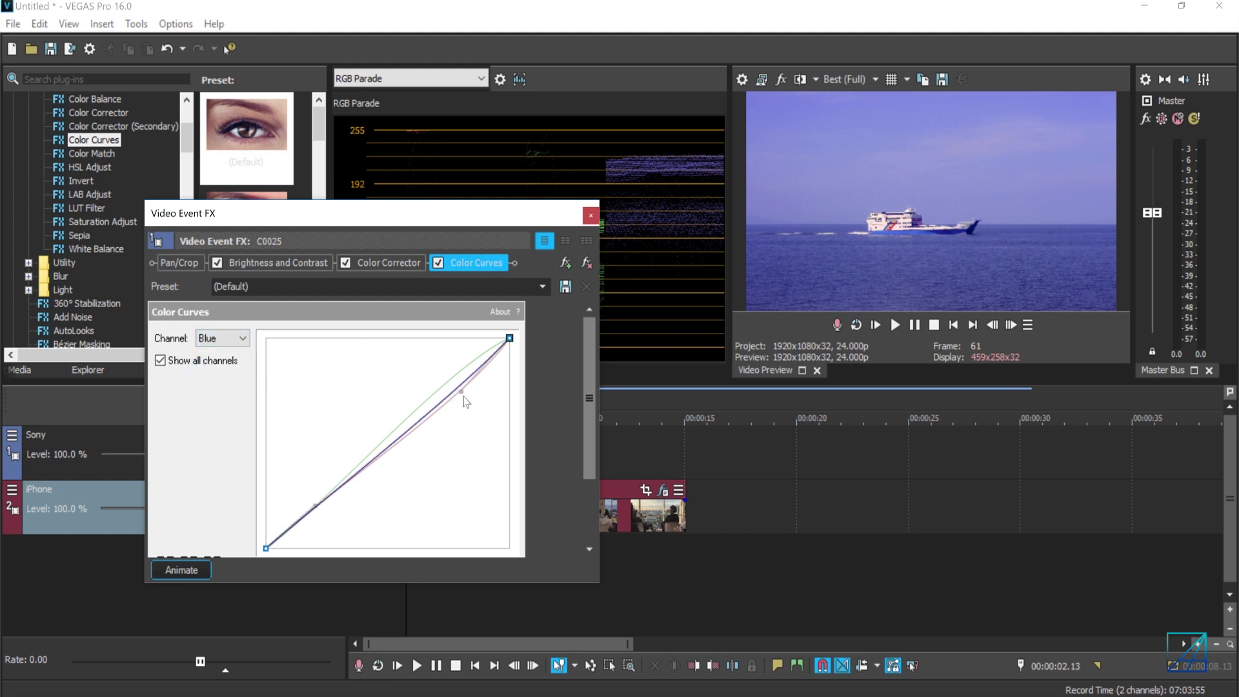
left_click(233, 339)
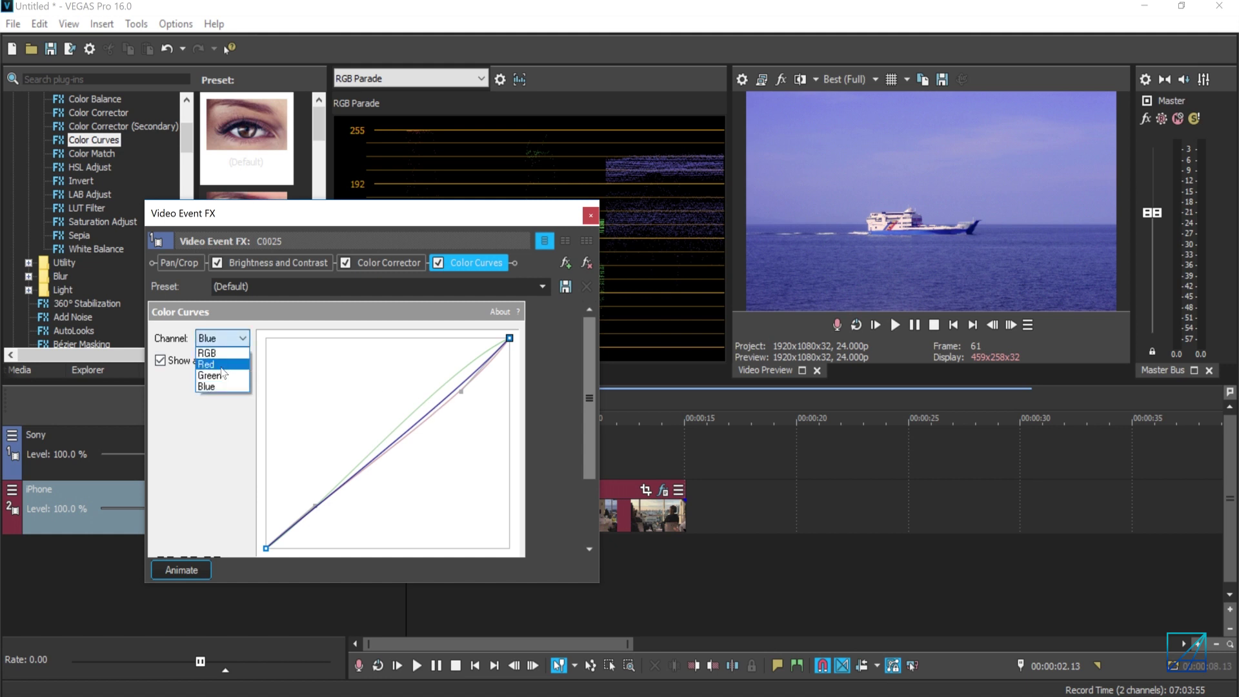
left_click(224, 375)
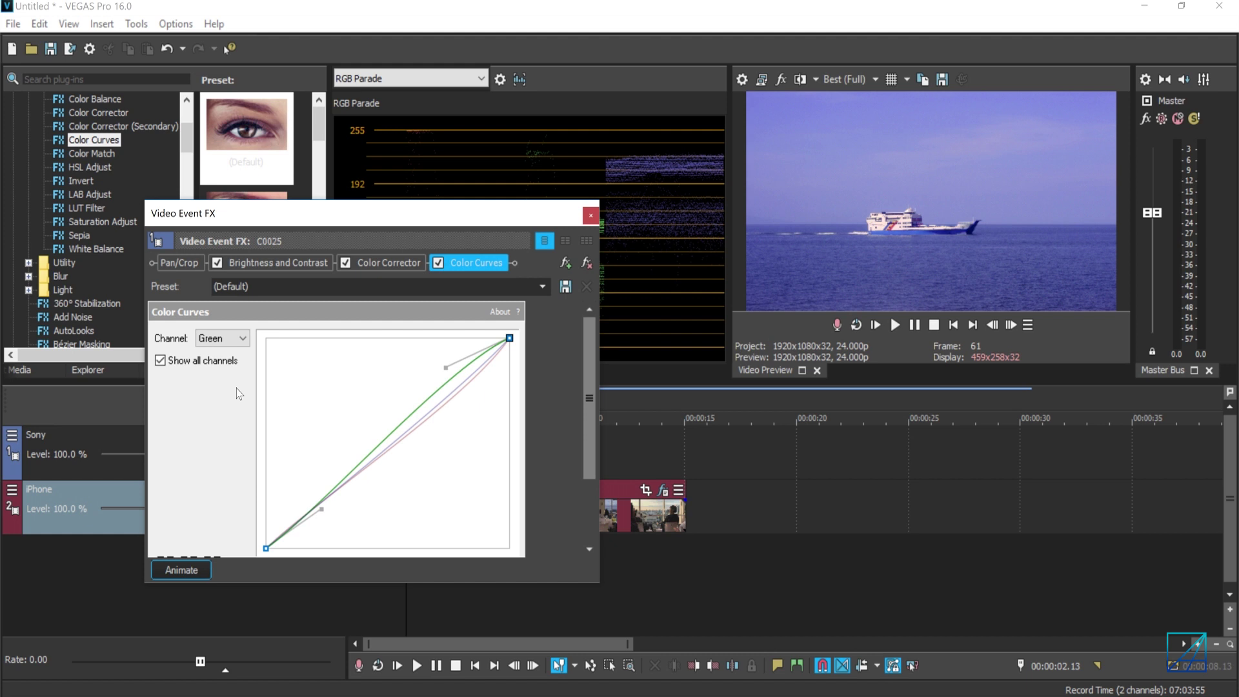
left_click(235, 338)
left_click(220, 363)
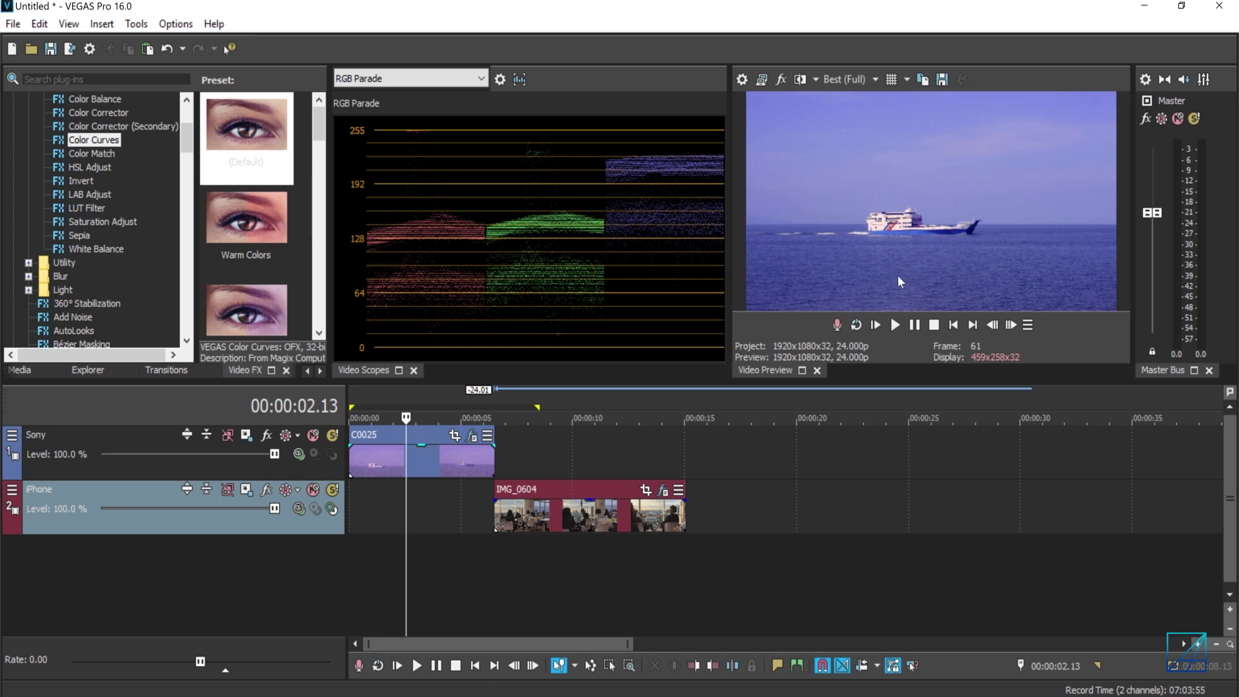
Step: Scrub the ferry clip through 00:00:04.00, 00:00:01.16, 00:00:05.18 and 00:00:02.16
left_click(439, 457)
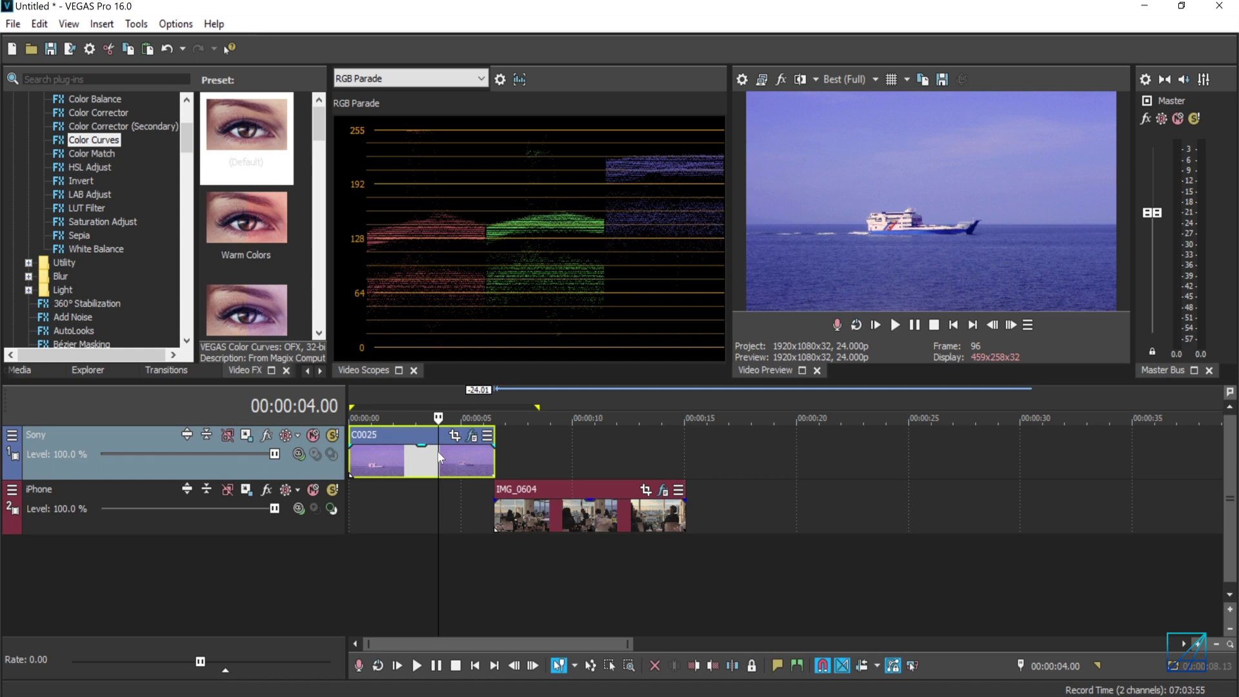
left_click(386, 460)
left_click(478, 445)
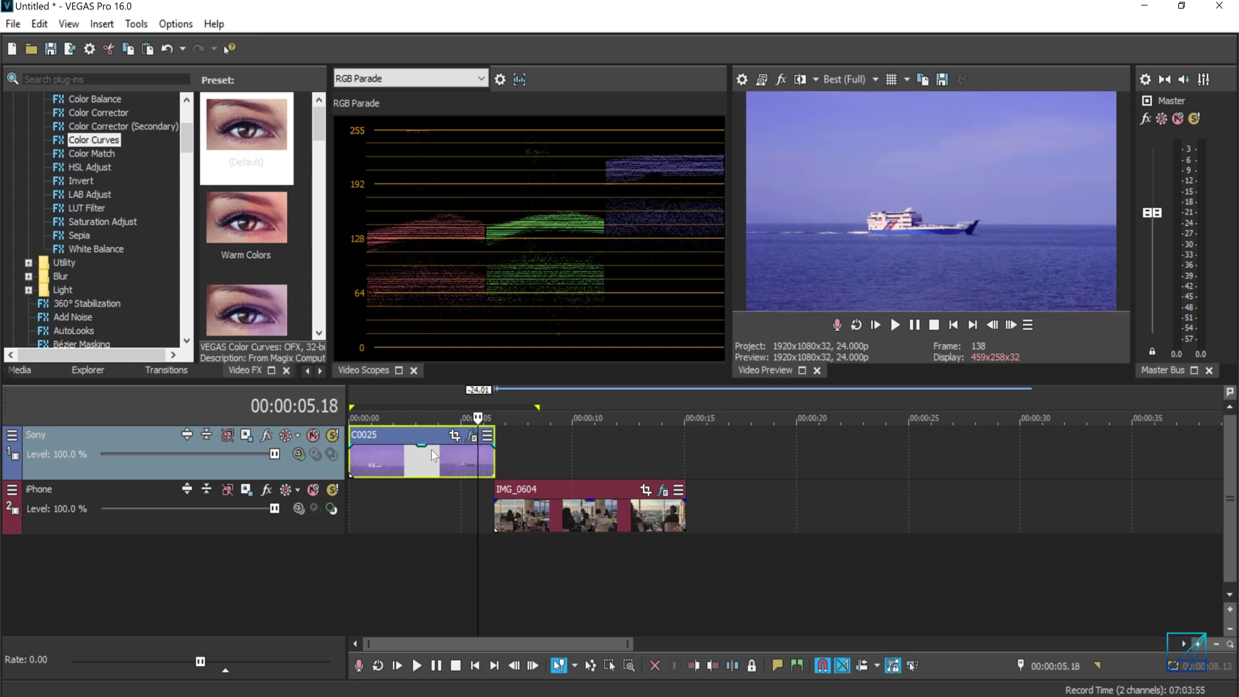
left_click(409, 455)
Step: Close C0025's effects window, keep RGB Parade, and check frames 00:00:04.16 and 00:00:03.02
left_click(472, 435)
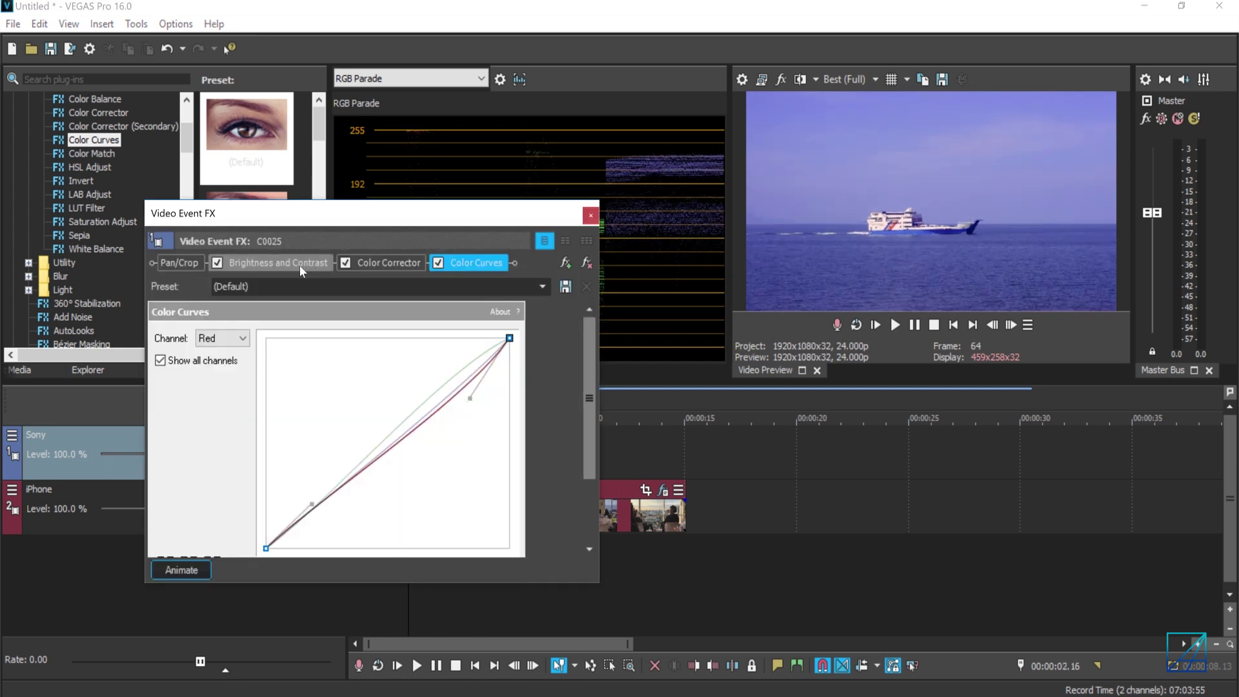
left_click(591, 215)
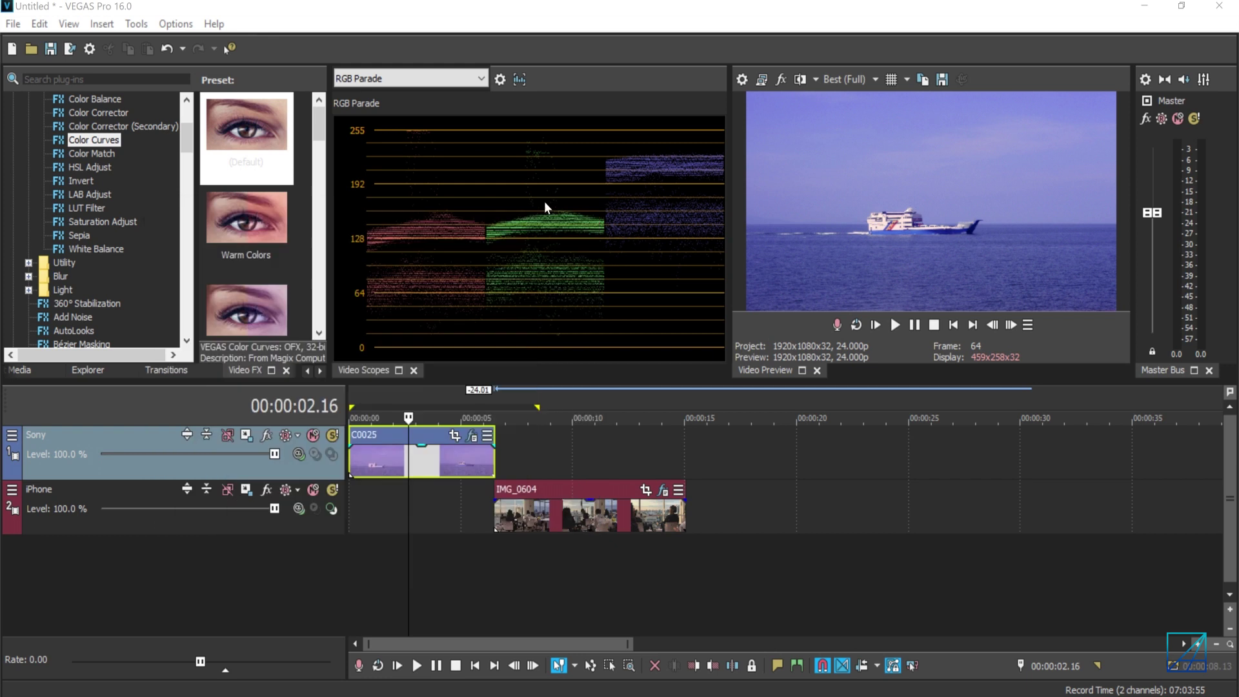
left_click(439, 79)
left_click(432, 84)
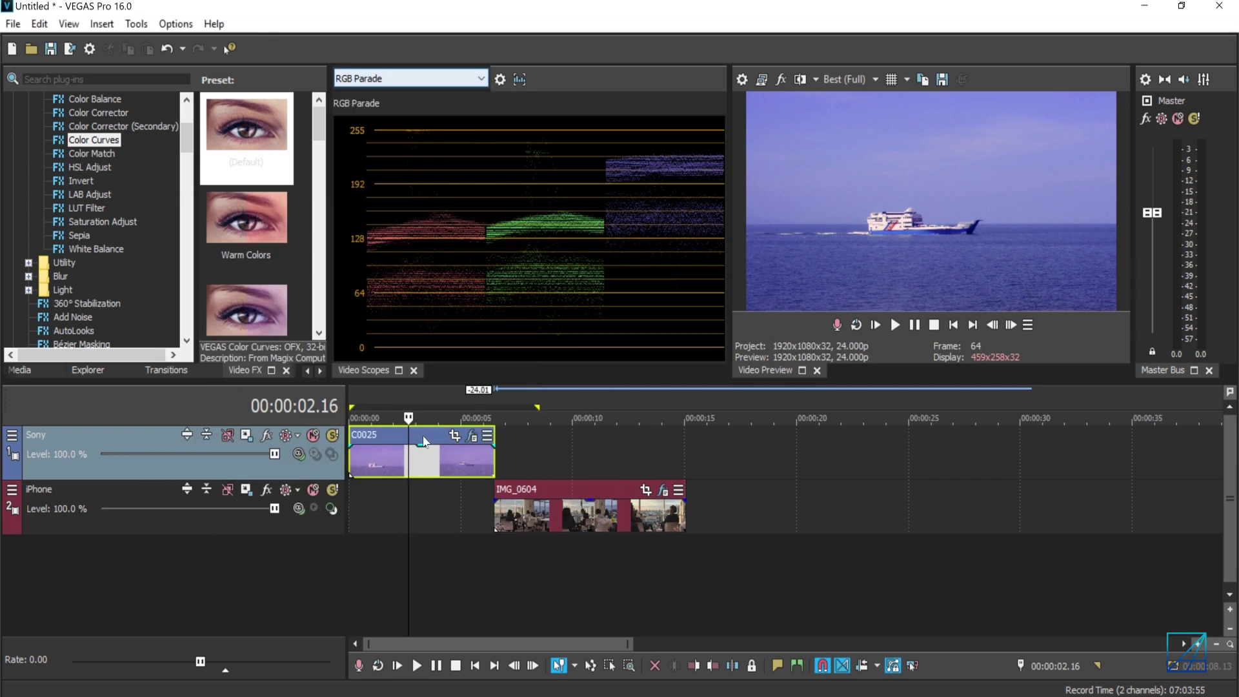
left_click(452, 477)
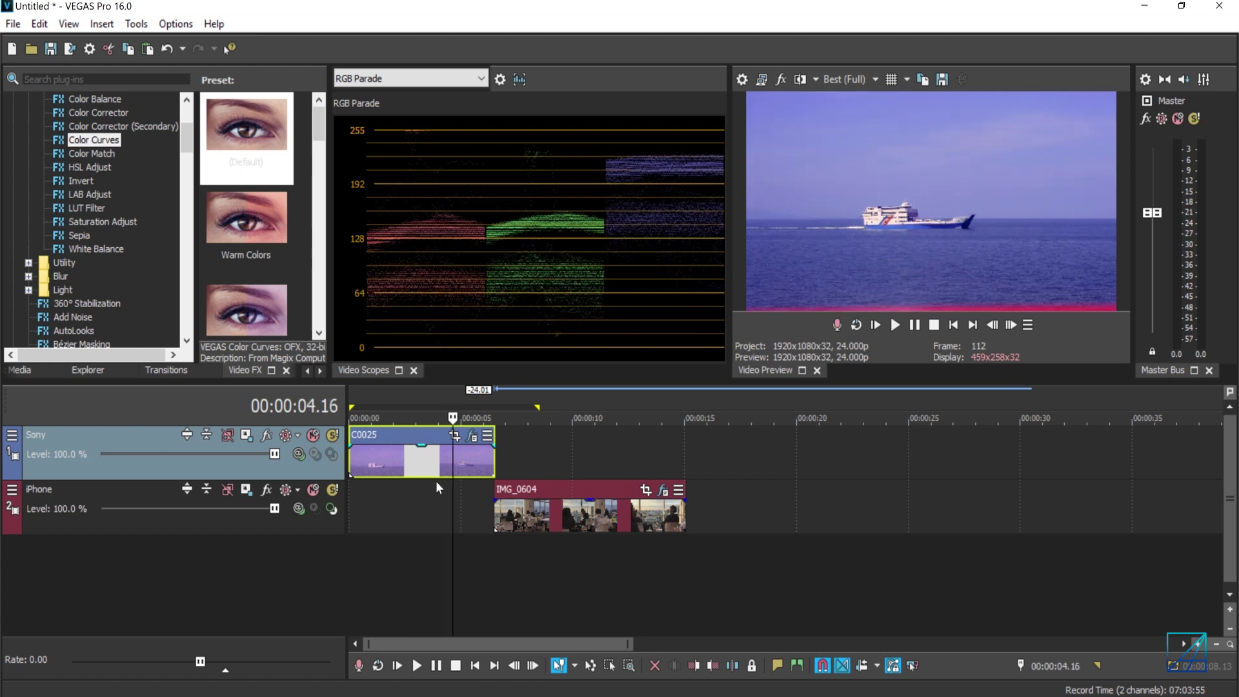
left_click(419, 516)
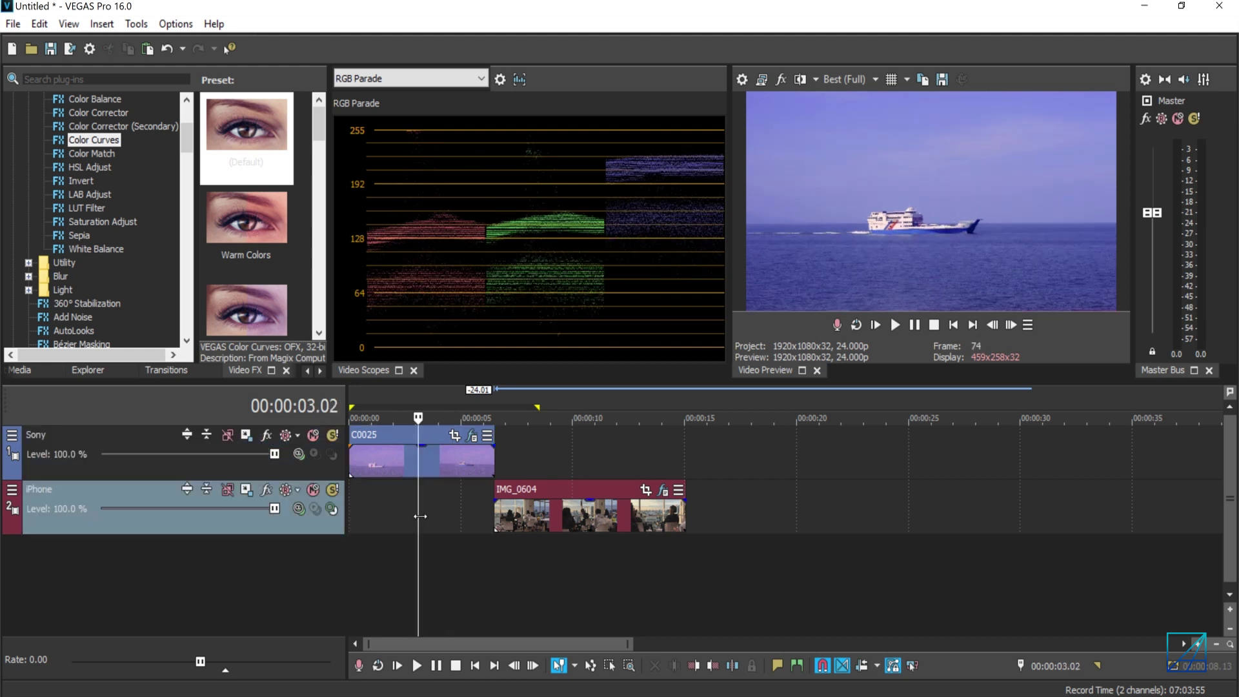